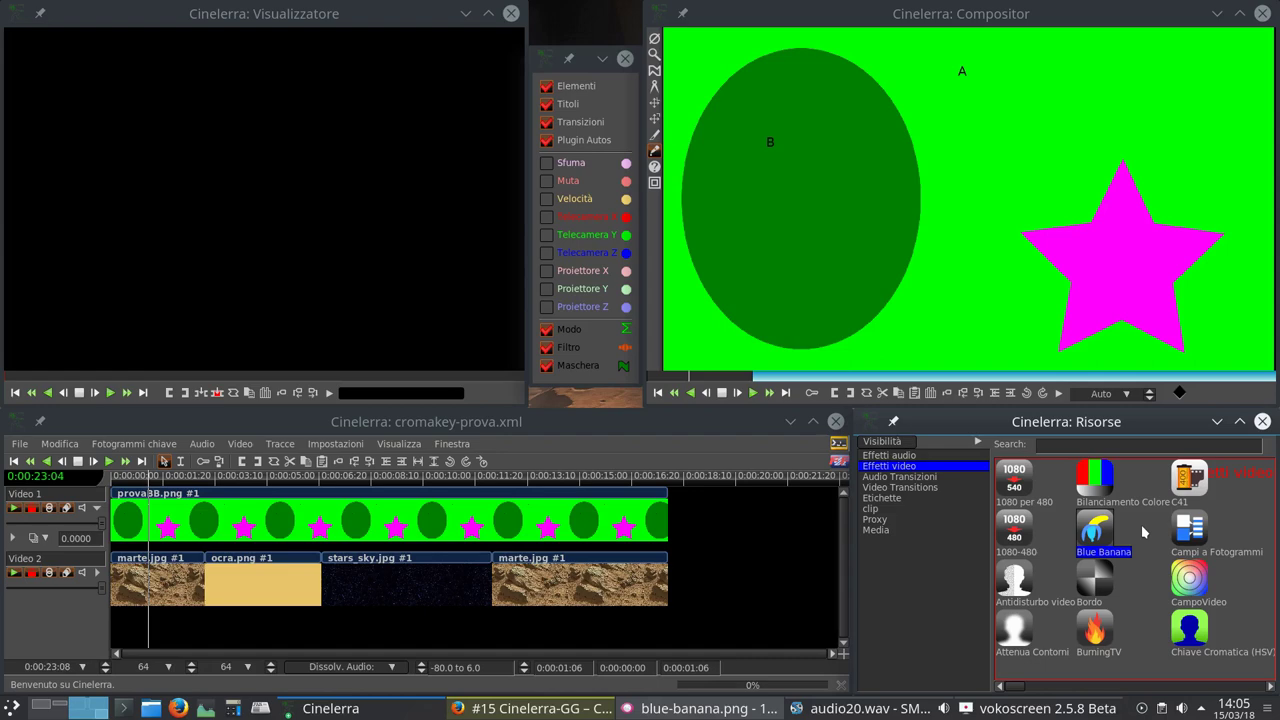
Step: Switch to Firefox to show the title of the "#15 Cinelerra-GG – Color Correction 2/2" video, and return to Cinelerra
left_click(530, 708)
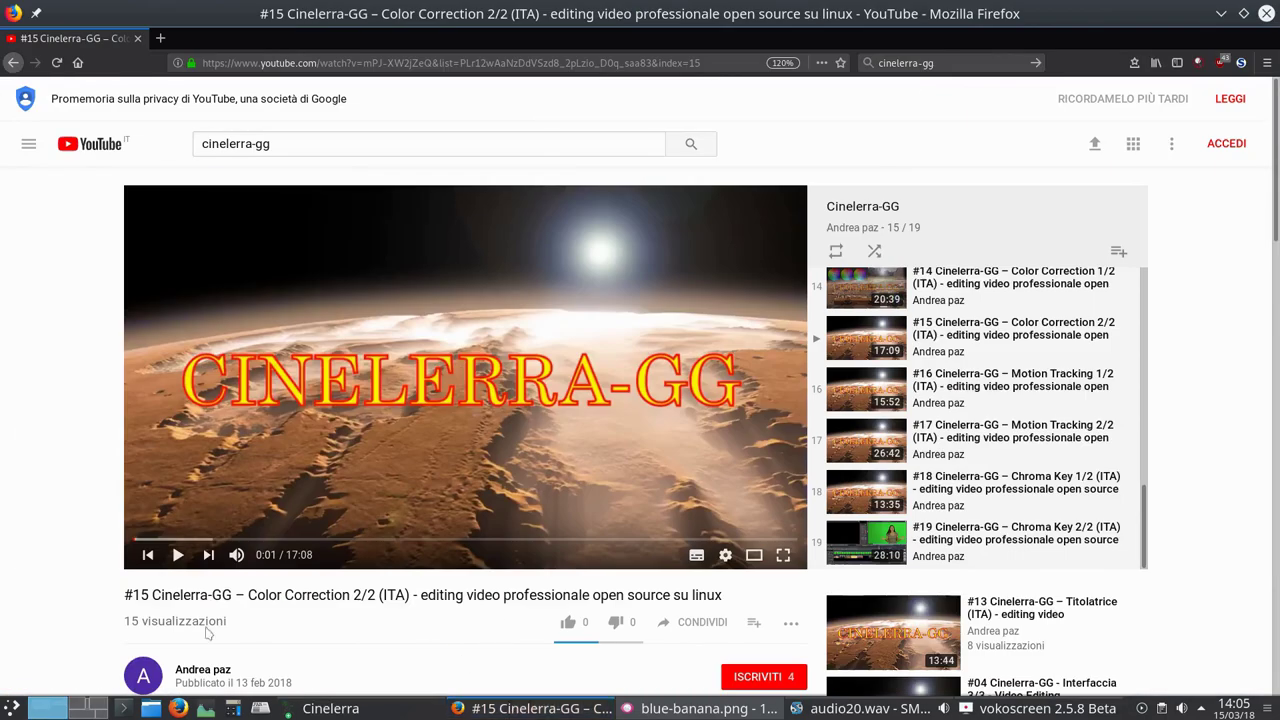
left_click_drag(112, 600, 377, 600)
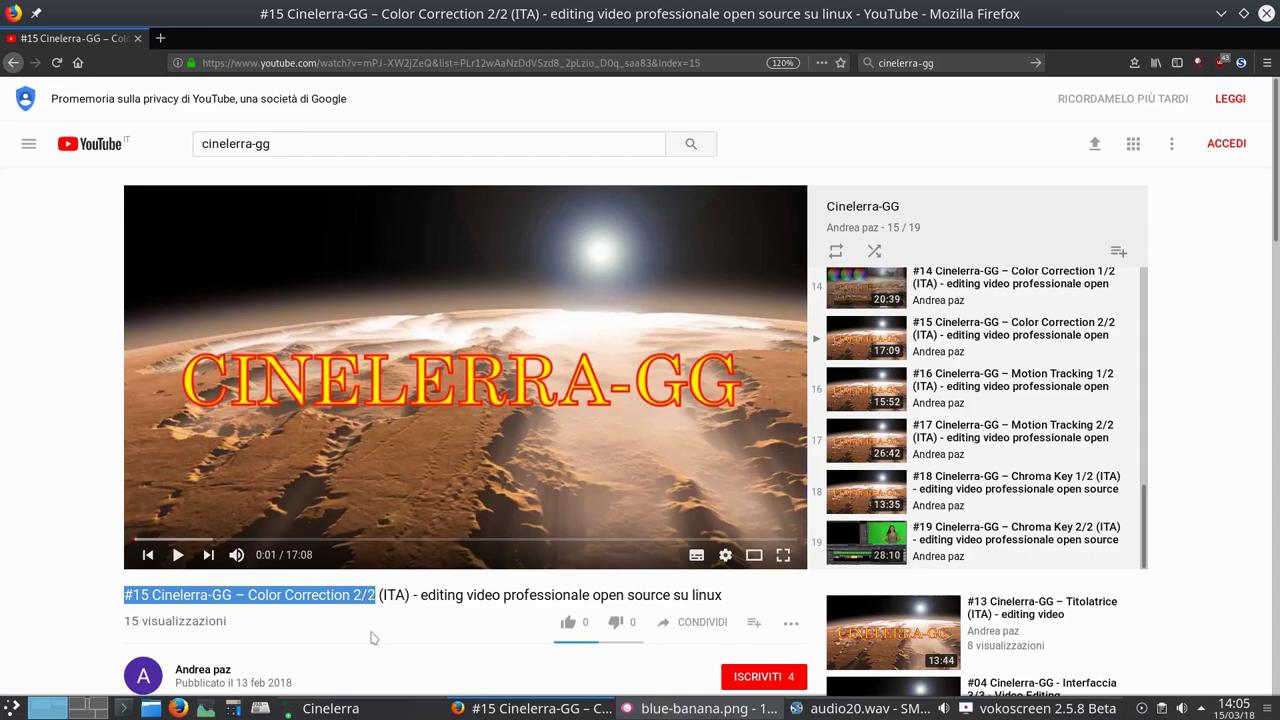
left_click(370, 637)
left_click(100, 712)
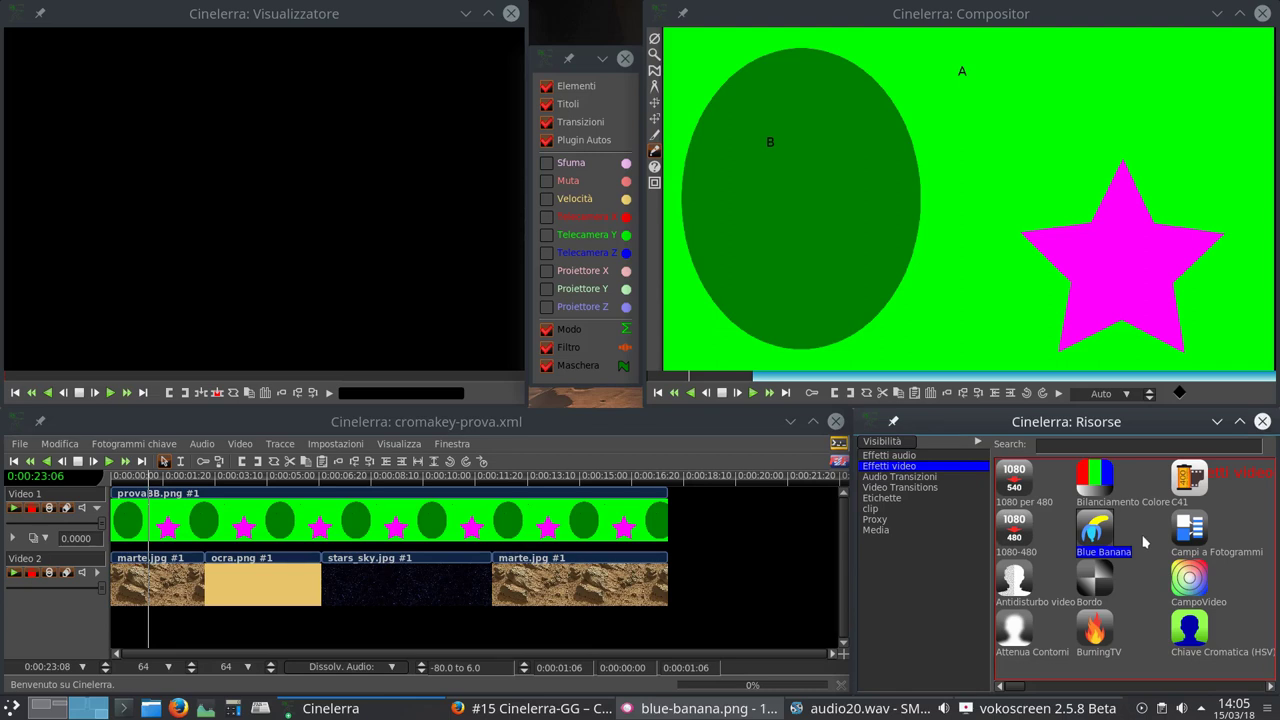
Step: Apply the Blue Banana video effect to the Video 1 track and open its settings
left_click(1188, 638)
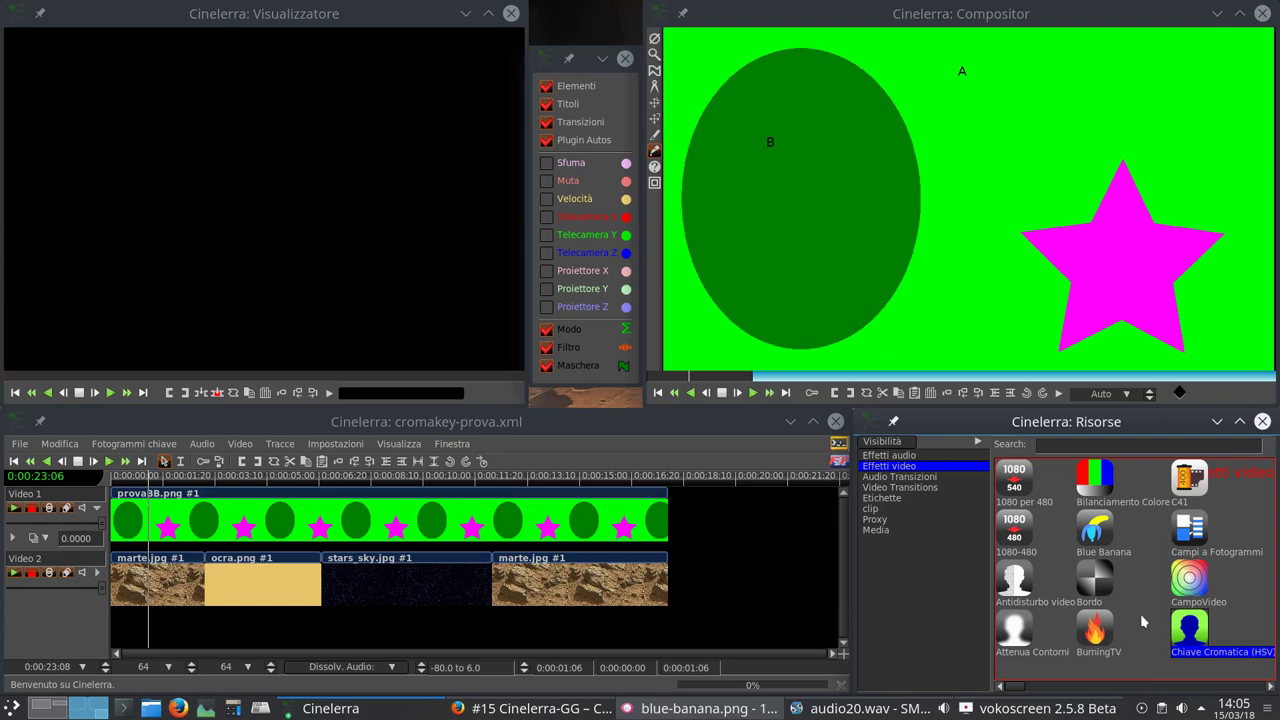
left_click(1102, 543)
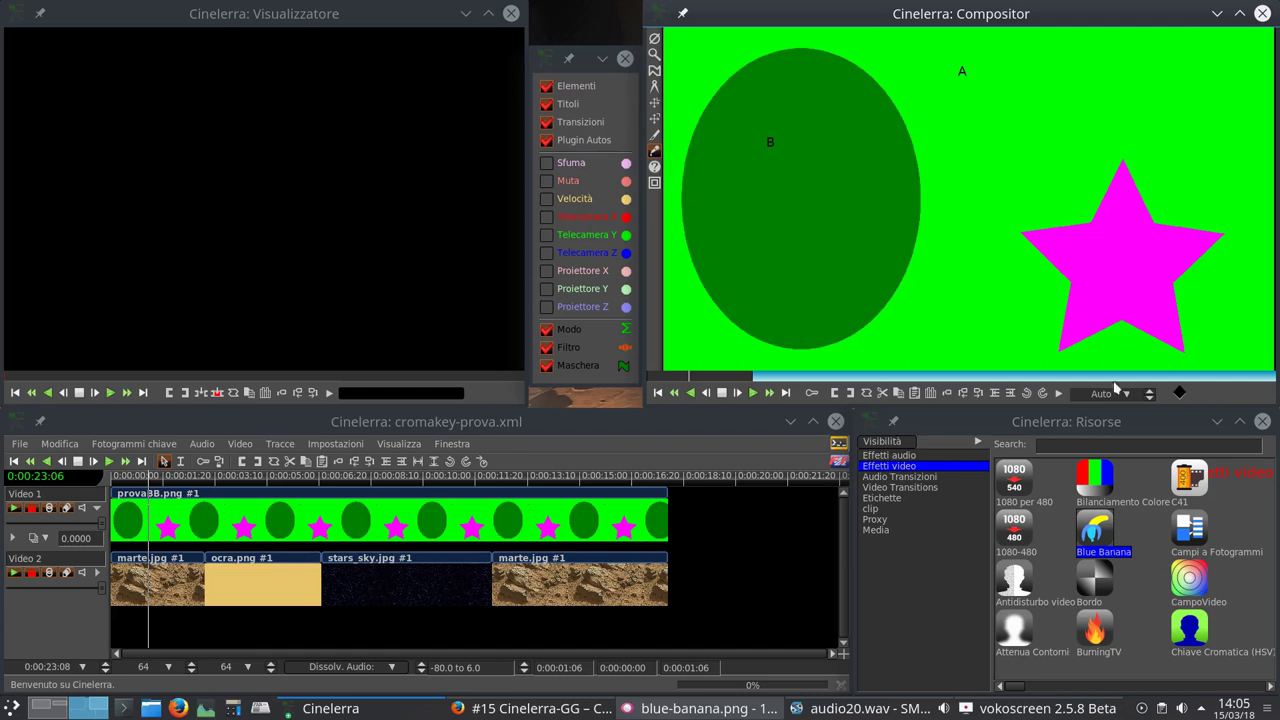
left_click_drag(1098, 528, 498, 510)
left_click(636, 547)
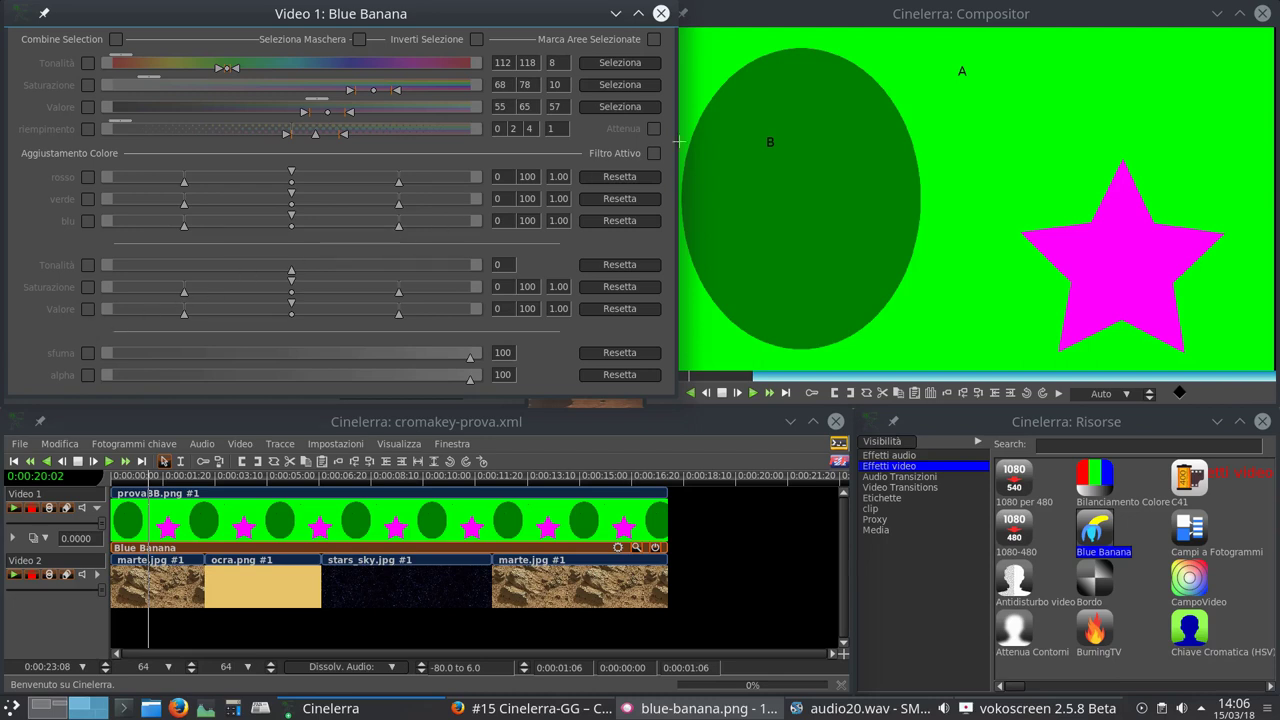
Step: Sample the bright green background A and enable Blue Banana's Tonalità, Saturazione, Valore and Riempimento selection controls
left_click(785, 17)
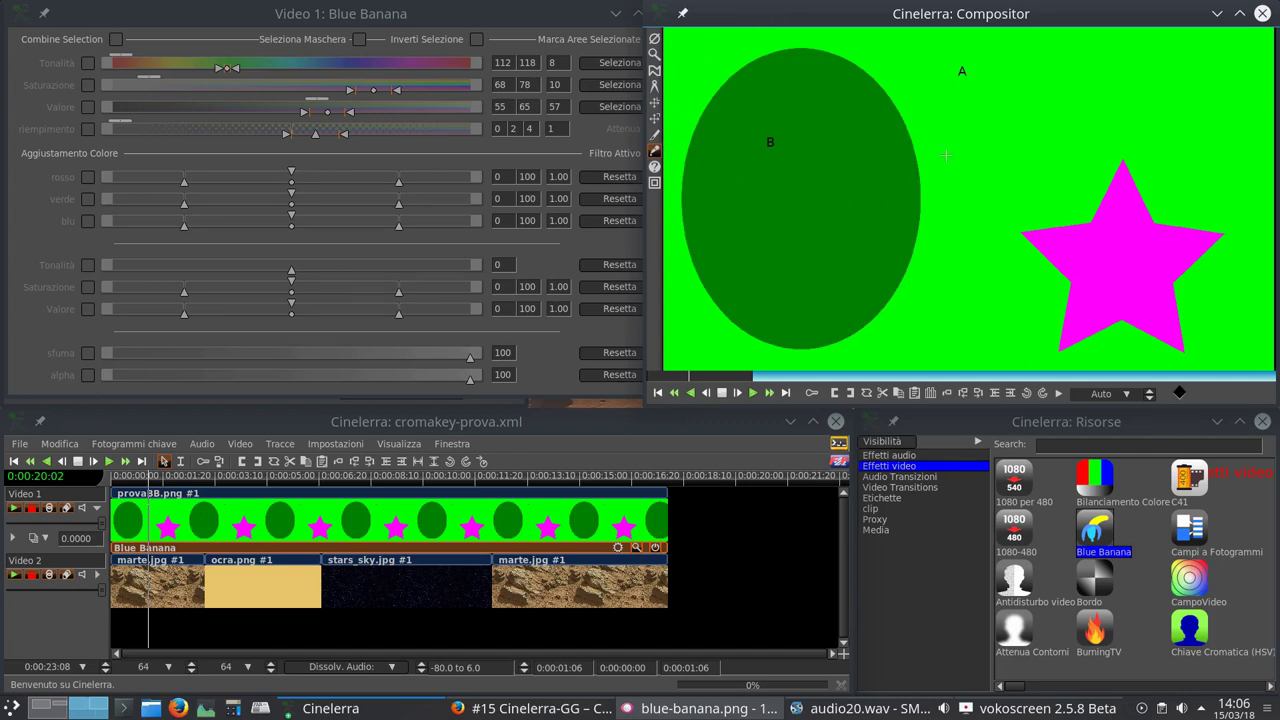
left_click(487, 14)
left_click(88, 63)
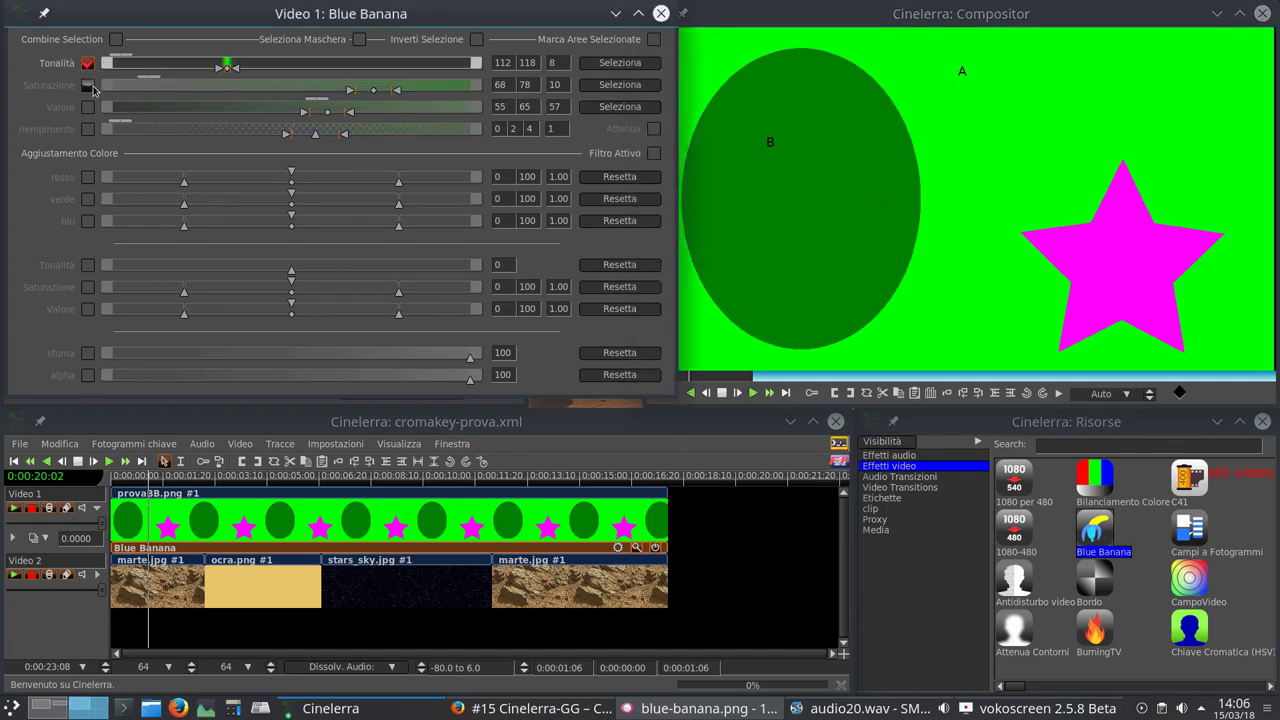
left_click(88, 85)
left_click(88, 107)
left_click(88, 129)
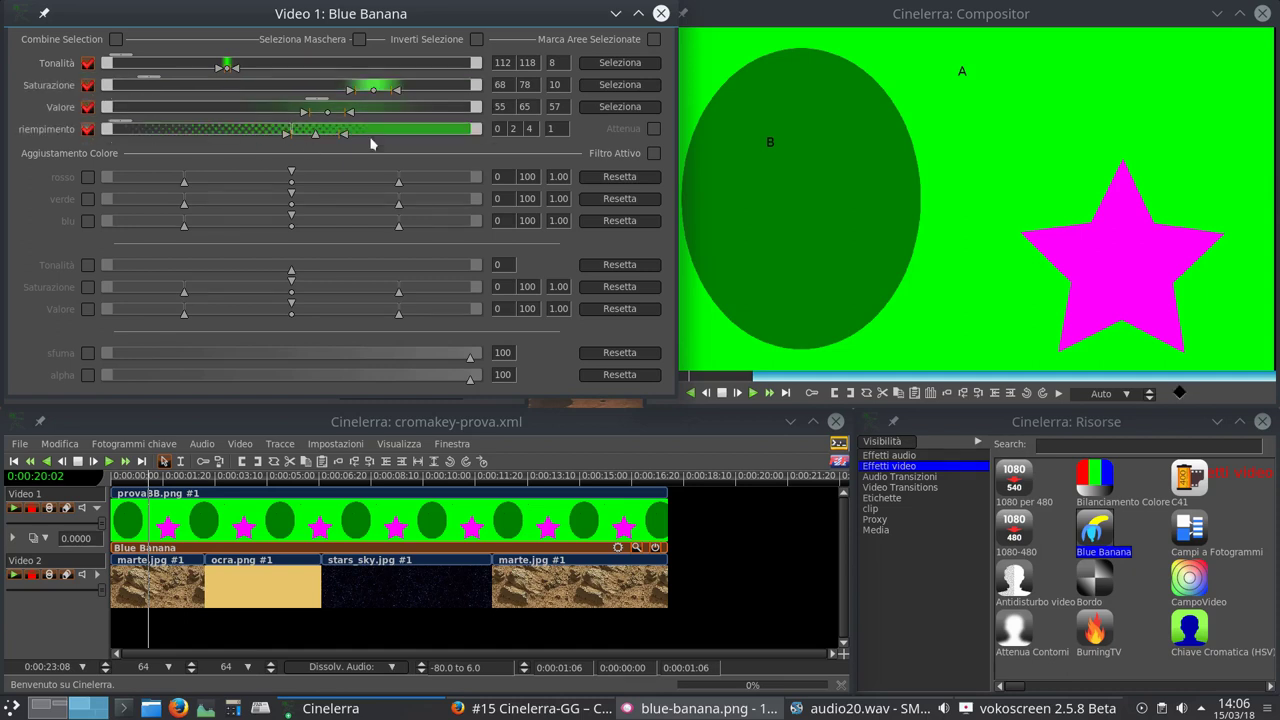
Step: Set the selection ranges from the sampled green: Tonalità 117 to 123, Saturazione 90 to 100, Valore 90 to 100
left_click(608, 66)
left_click(608, 86)
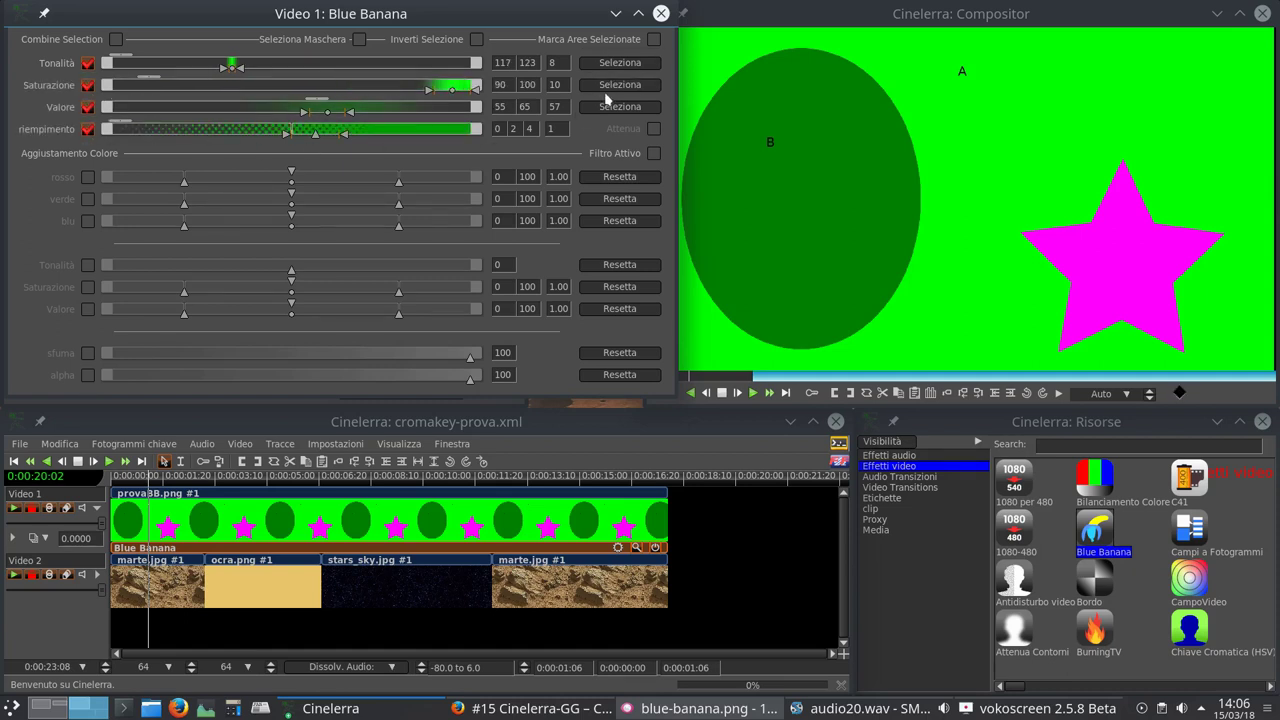
left_click(603, 106)
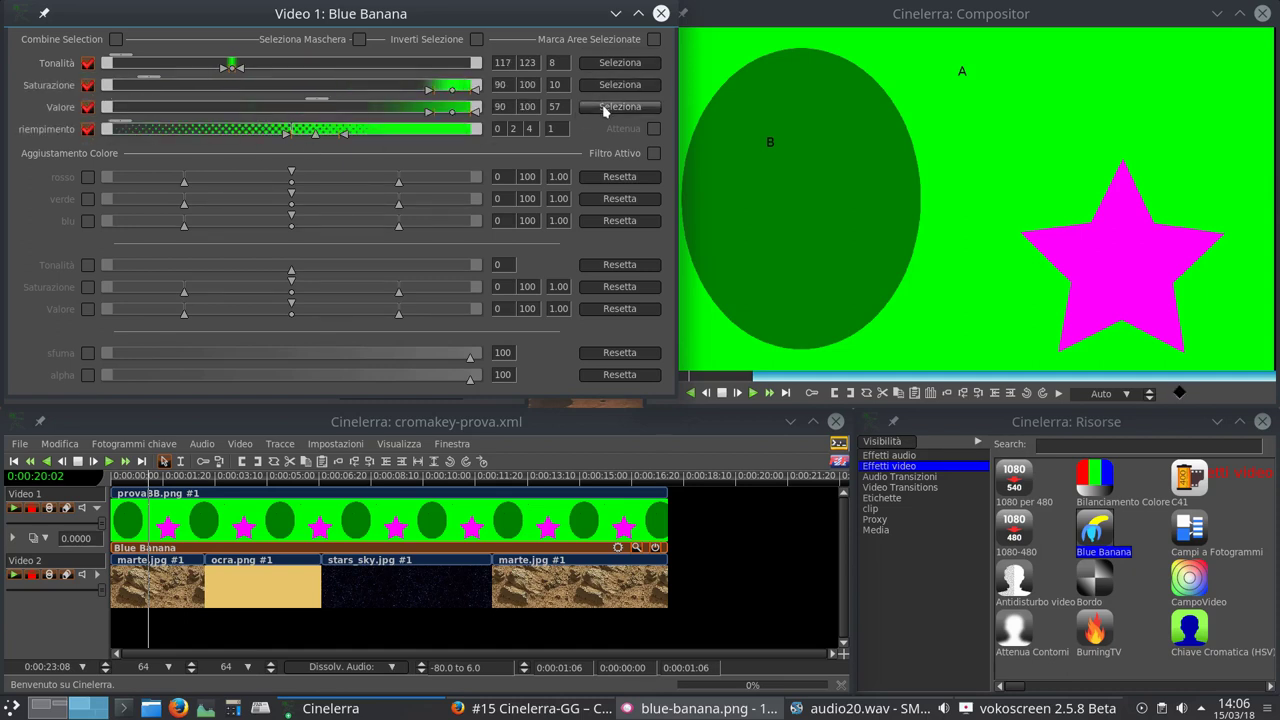
Step: Check the area selected by the first Blue Banana by toggling Marca Aree Selezionate, leaving it off, and close the effect's settings
left_click(654, 39)
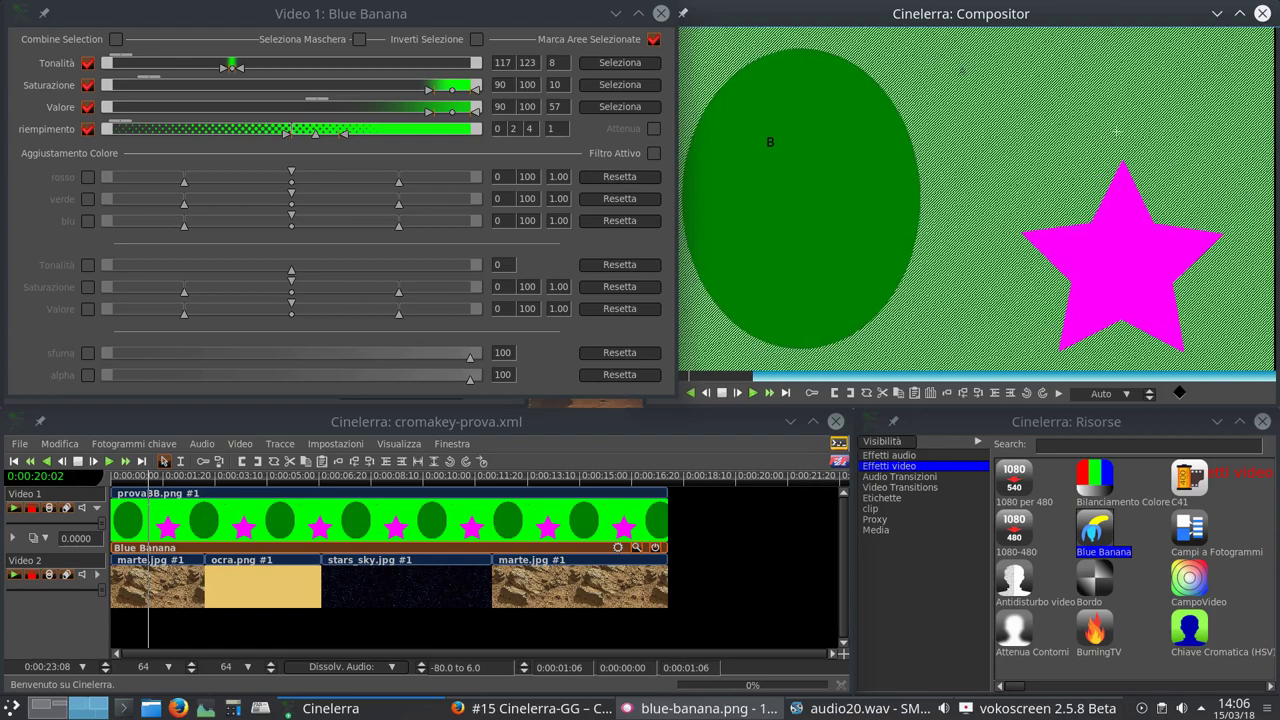
left_click(654, 40)
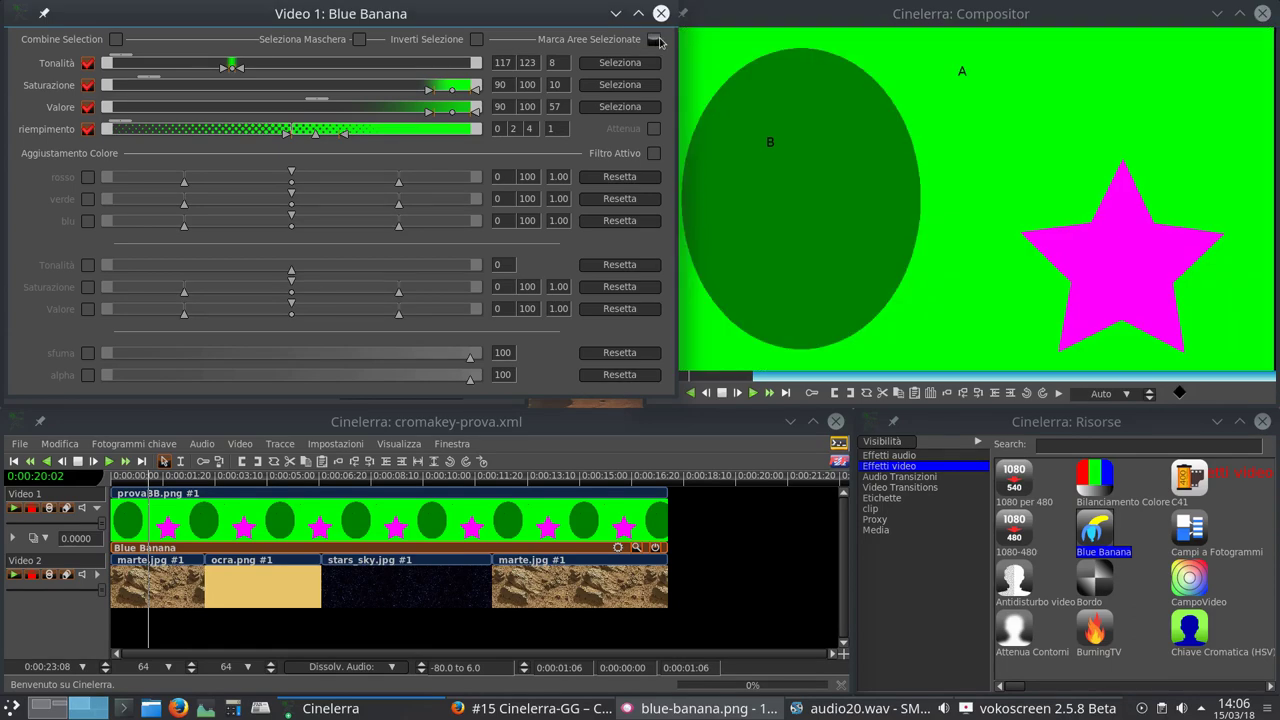
left_click(654, 40)
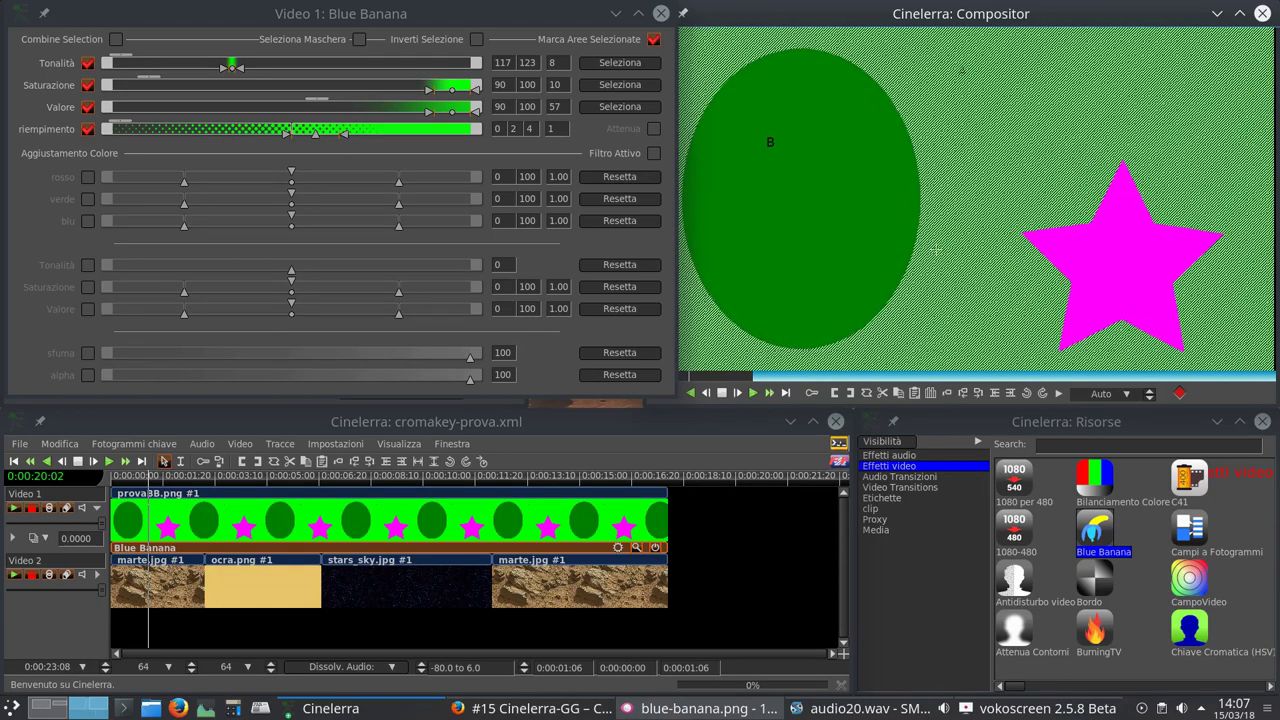
left_click(654, 39)
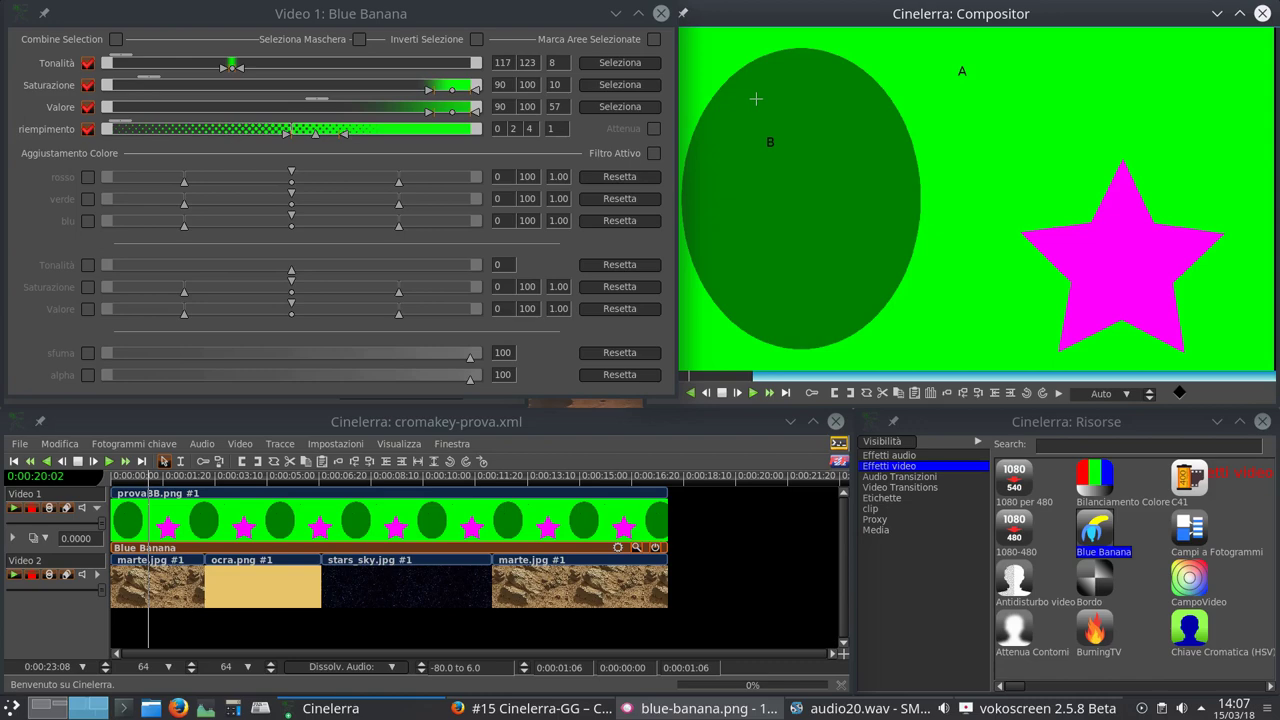
left_click(654, 39)
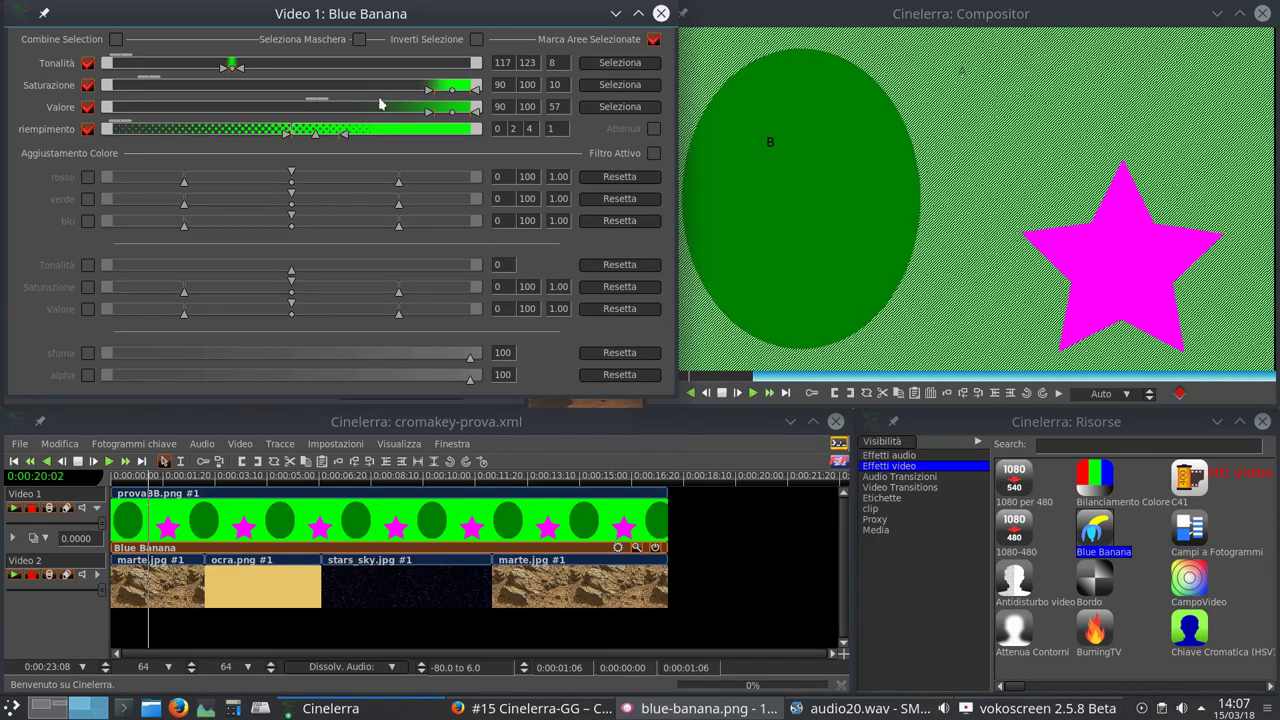
left_click(653, 40)
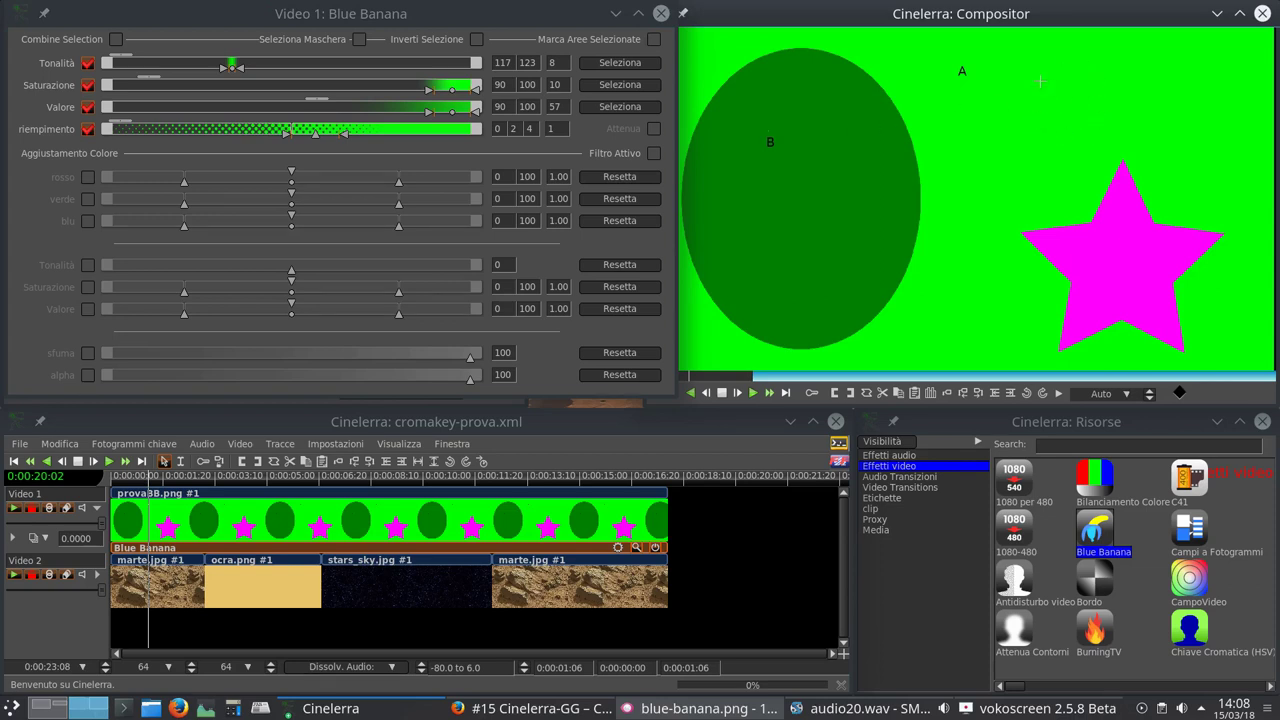
left_click(653, 39)
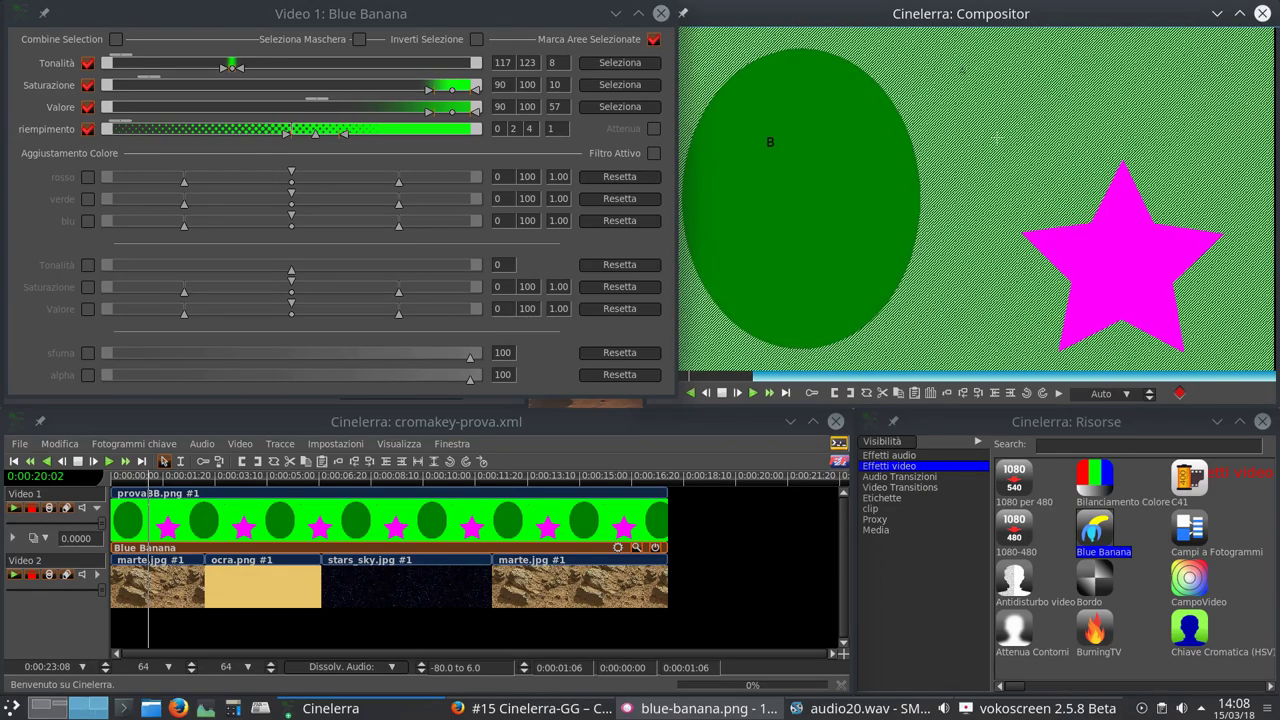
left_click(653, 39)
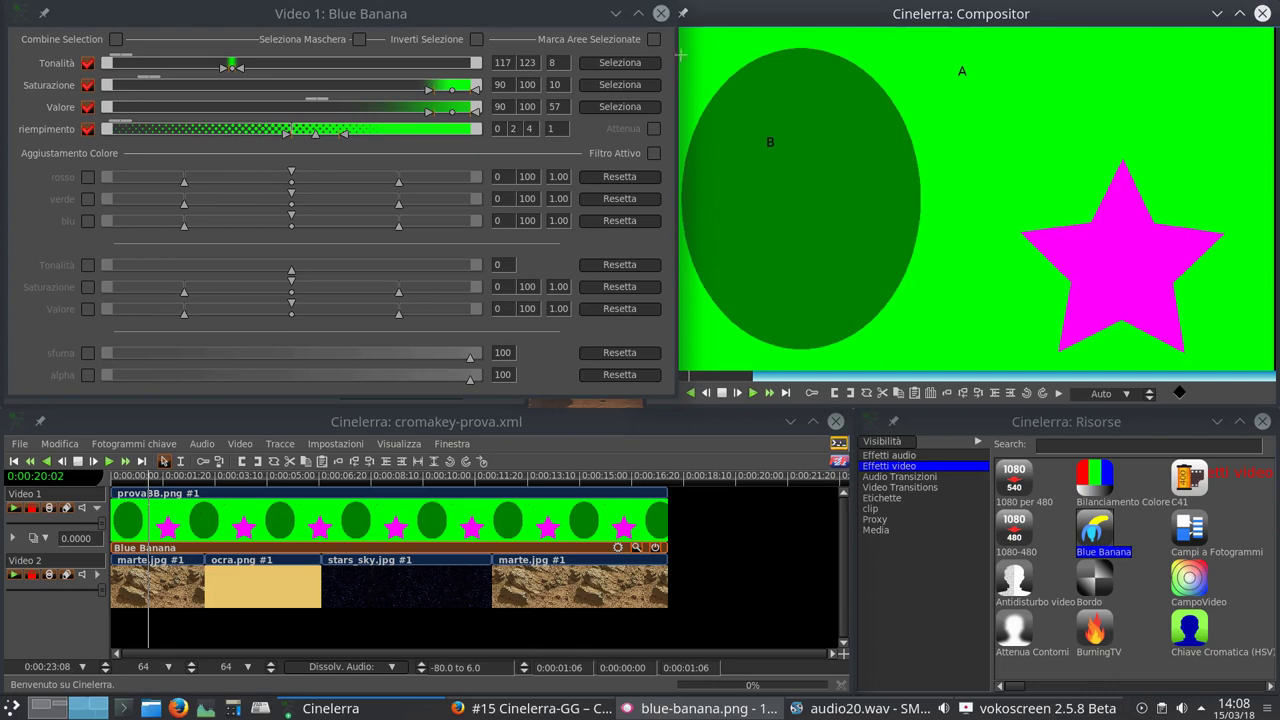
left_click(661, 14)
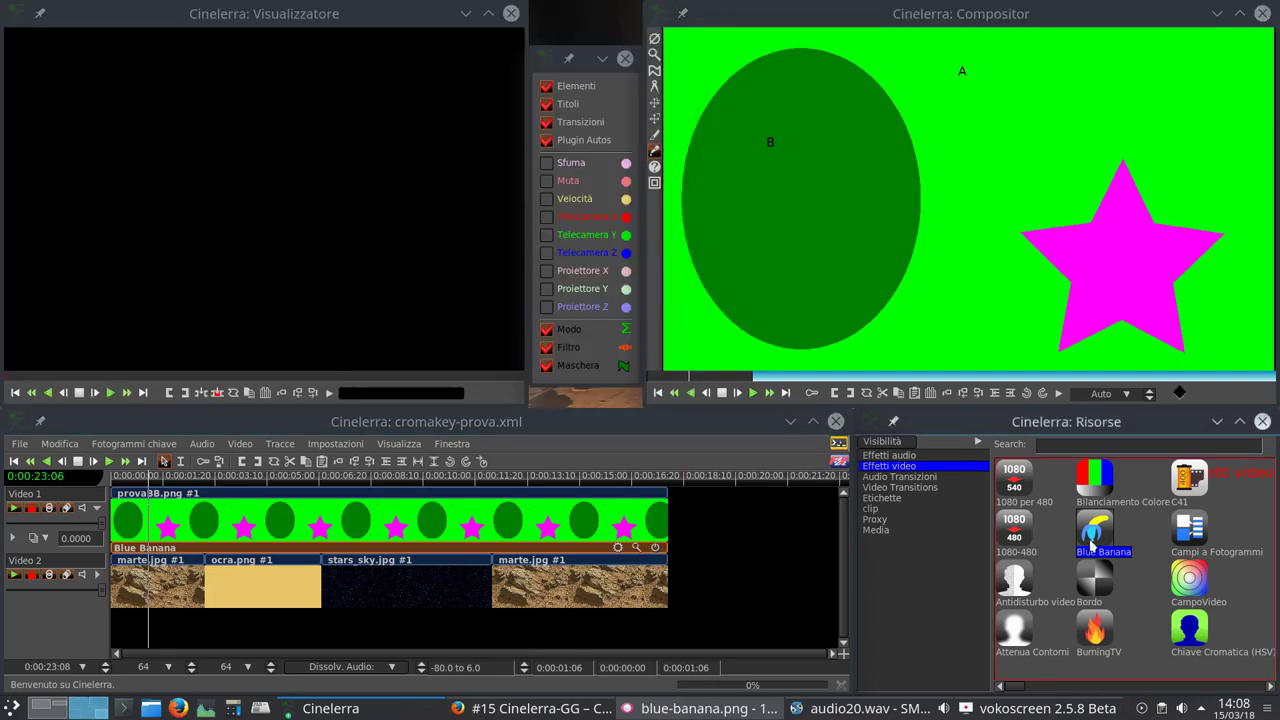
Step: Add a second Blue Banana to Video 1 and match it to dark green ellipse B: Saturazione 85 to 95, Valore 45 to 55
left_click_drag(1095, 530, 496, 530)
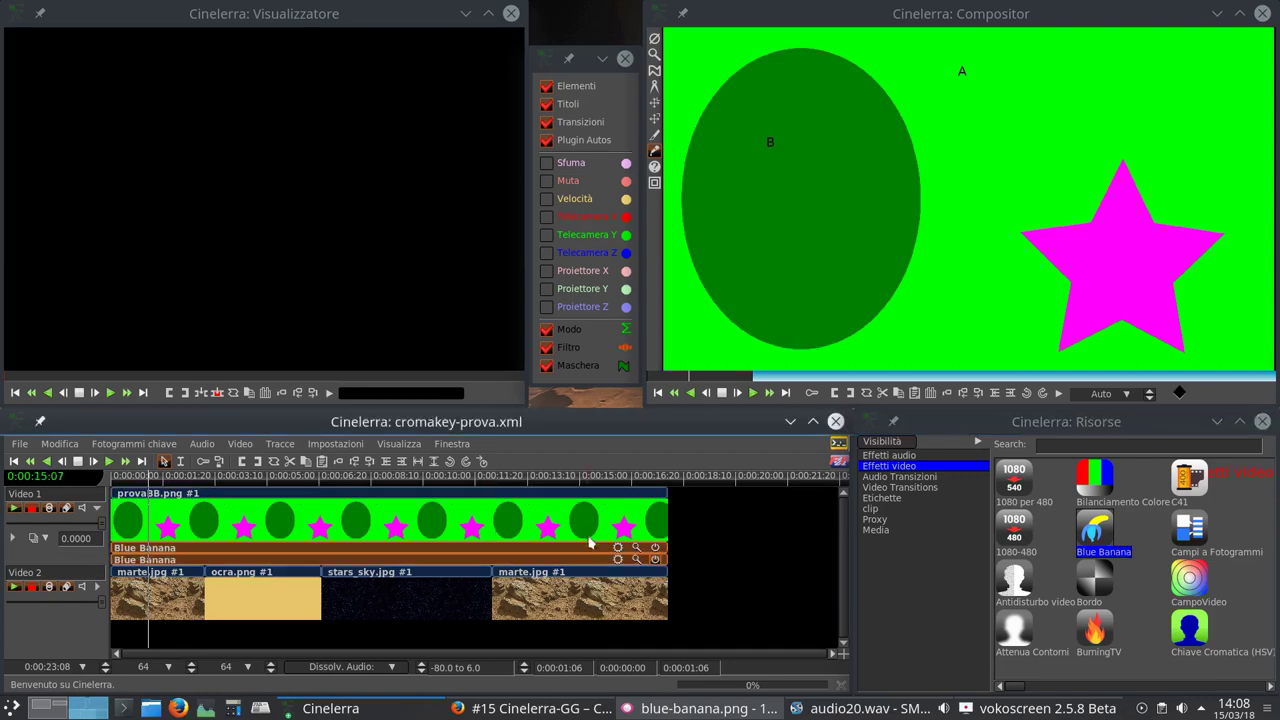
left_click(636, 560)
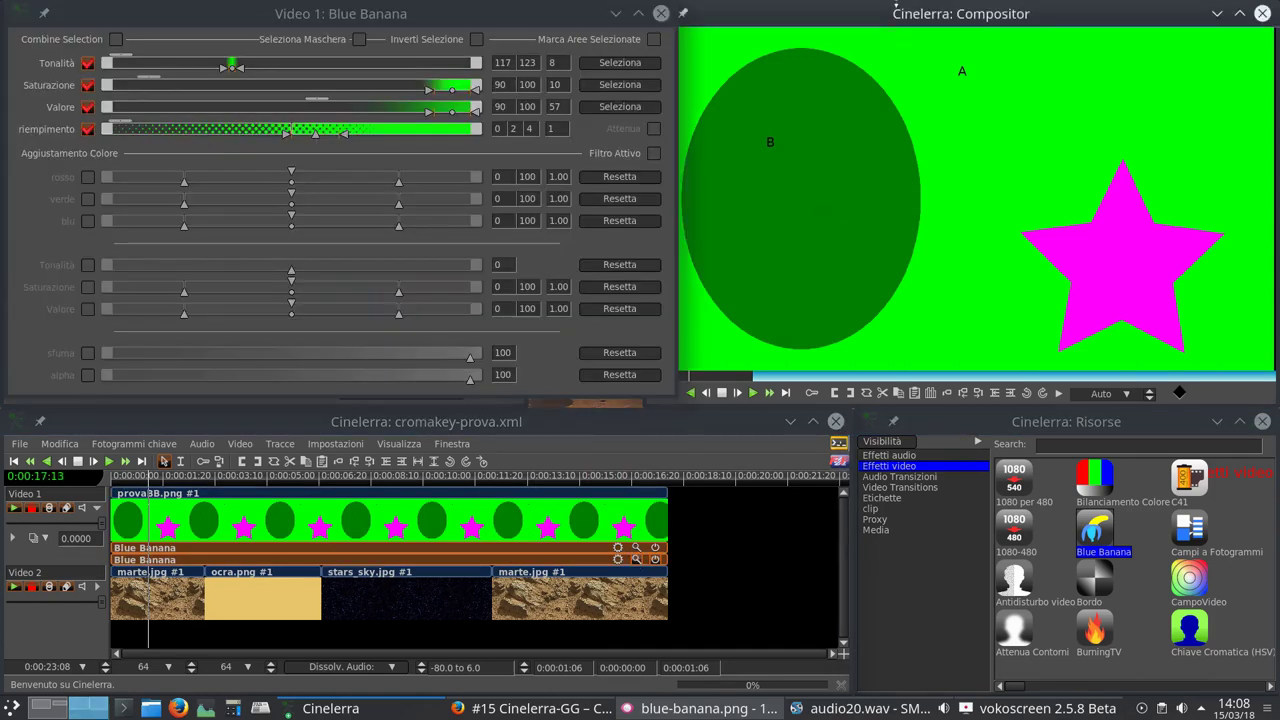
left_click(440, 22)
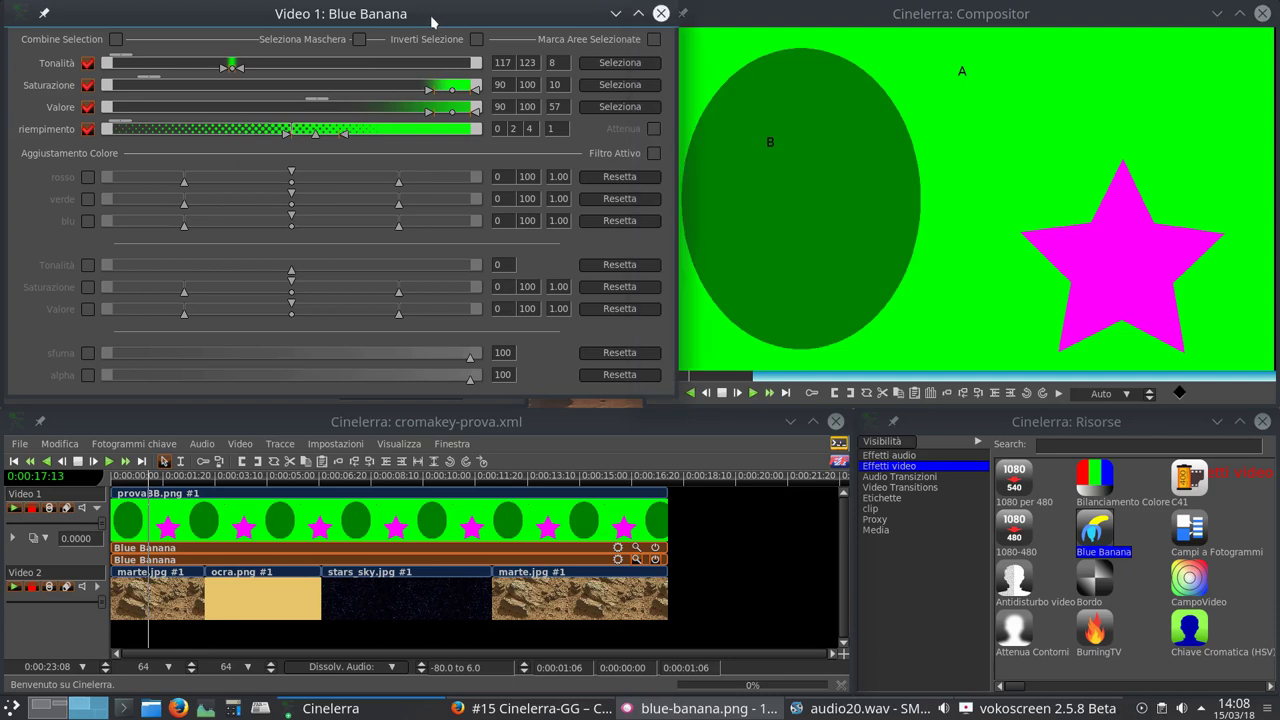
left_click(620, 85)
left_click(620, 106)
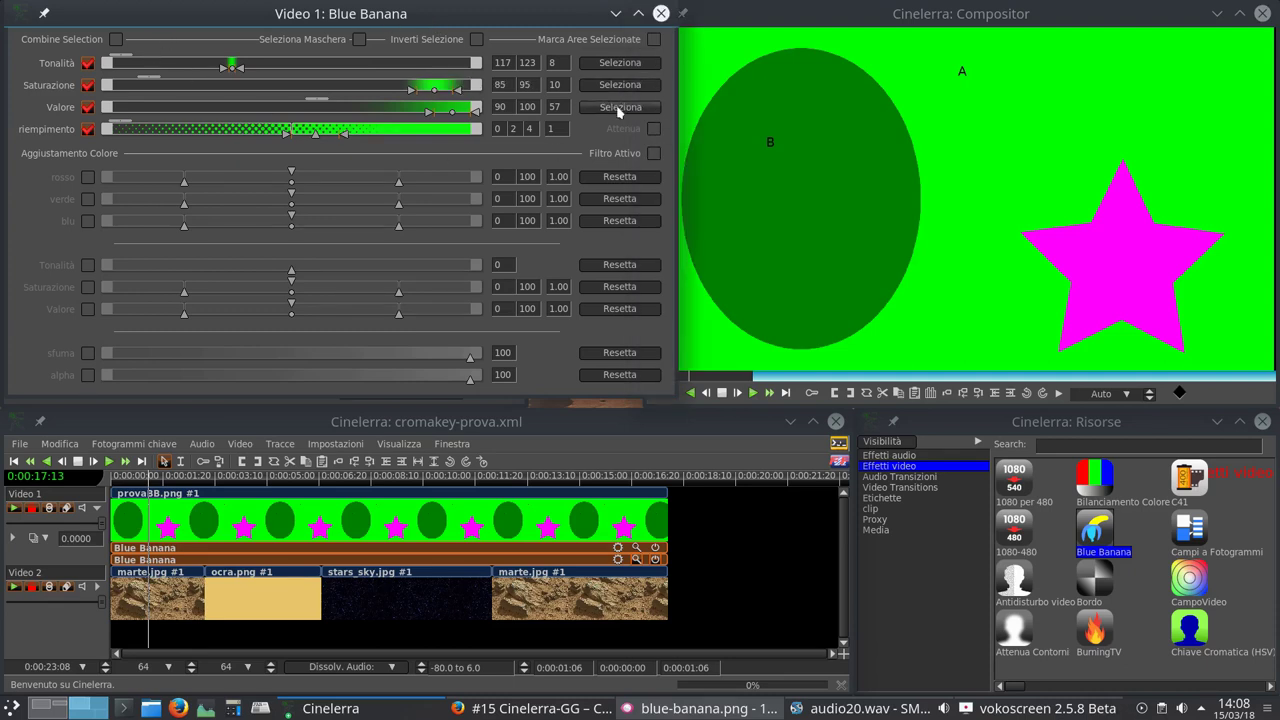
Step: Check that ellipse B is selected by toggling Marca Aree Selezionate in the second Blue Banana, leaving it off
left_click(654, 39)
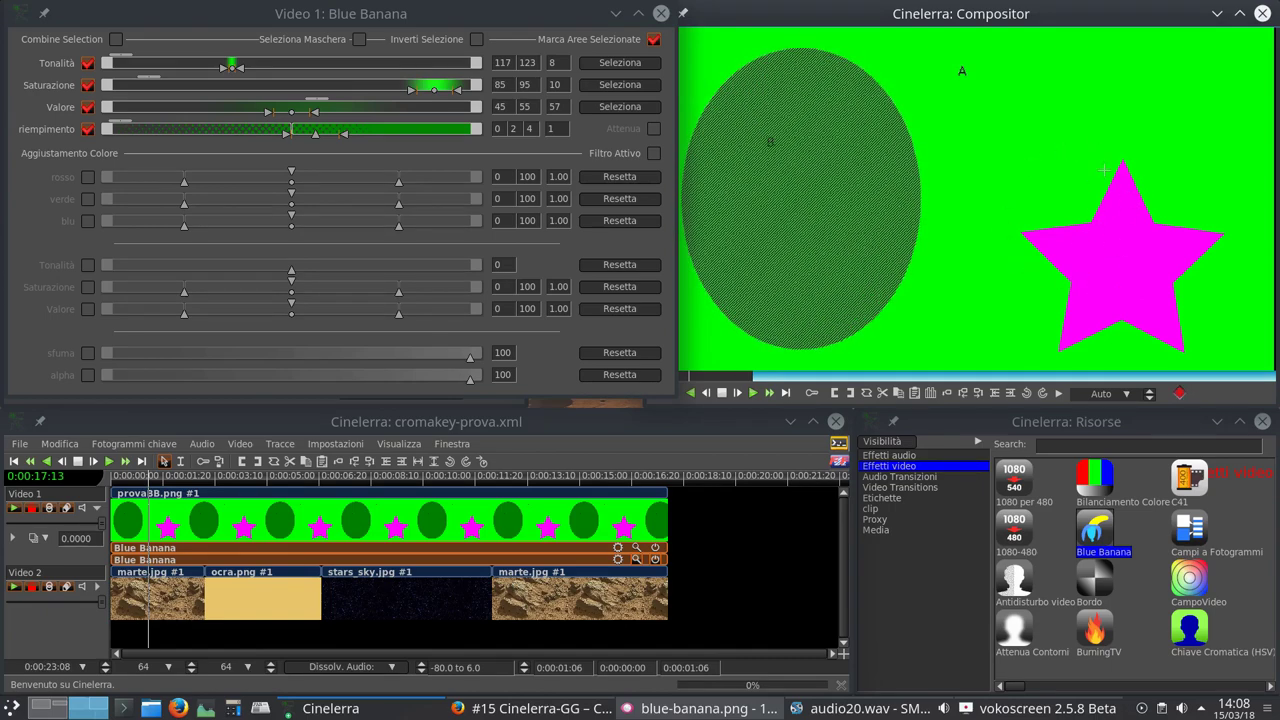
left_click(654, 39)
left_click(654, 39)
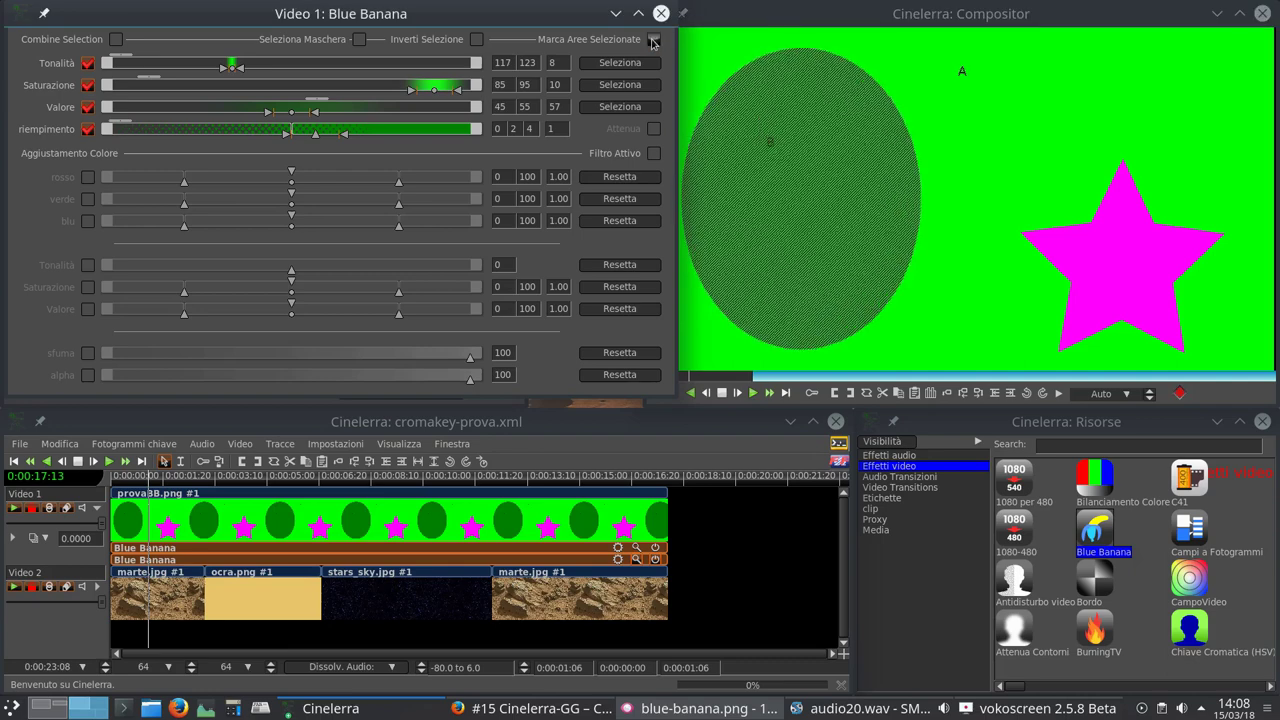
left_click(653, 41)
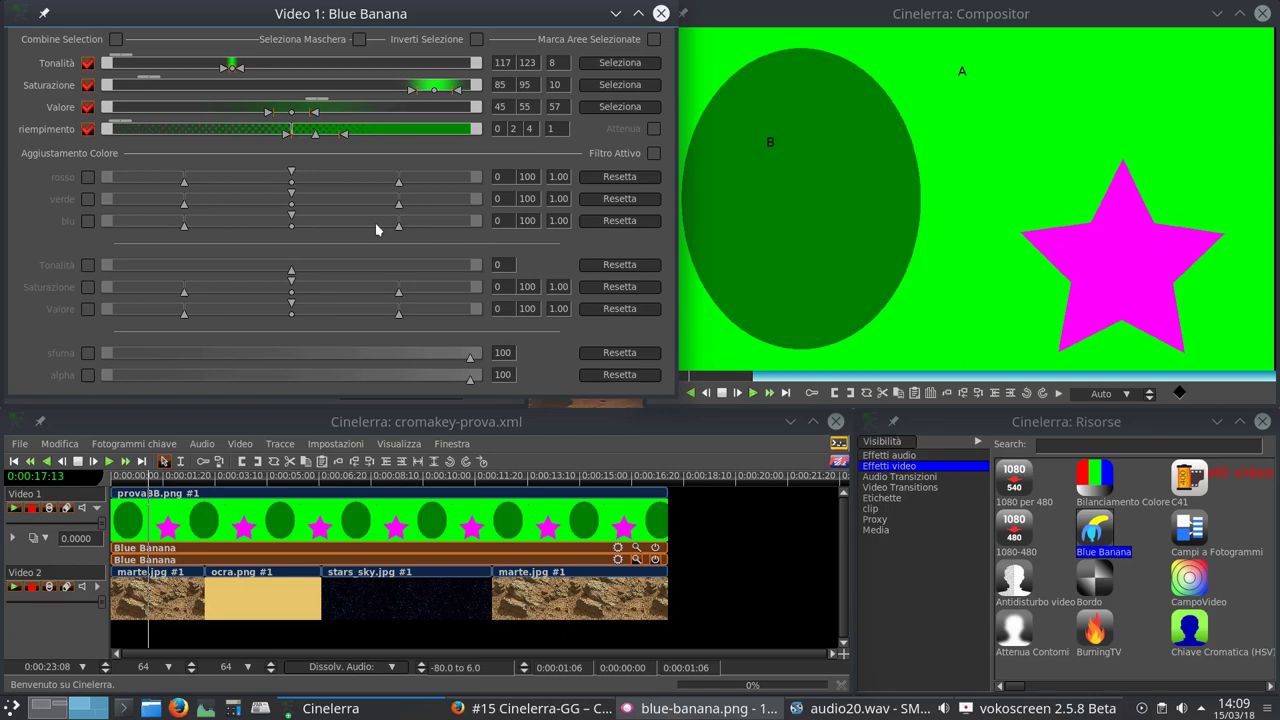
left_click(654, 39)
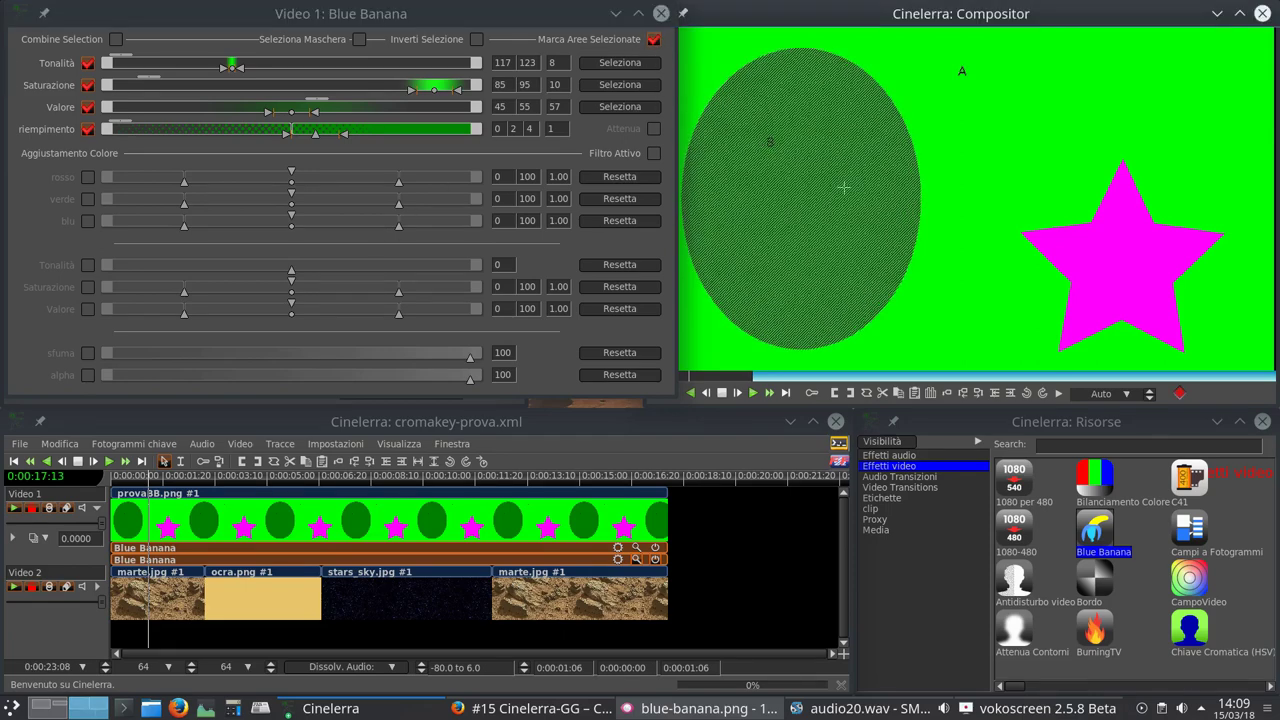
left_click(654, 39)
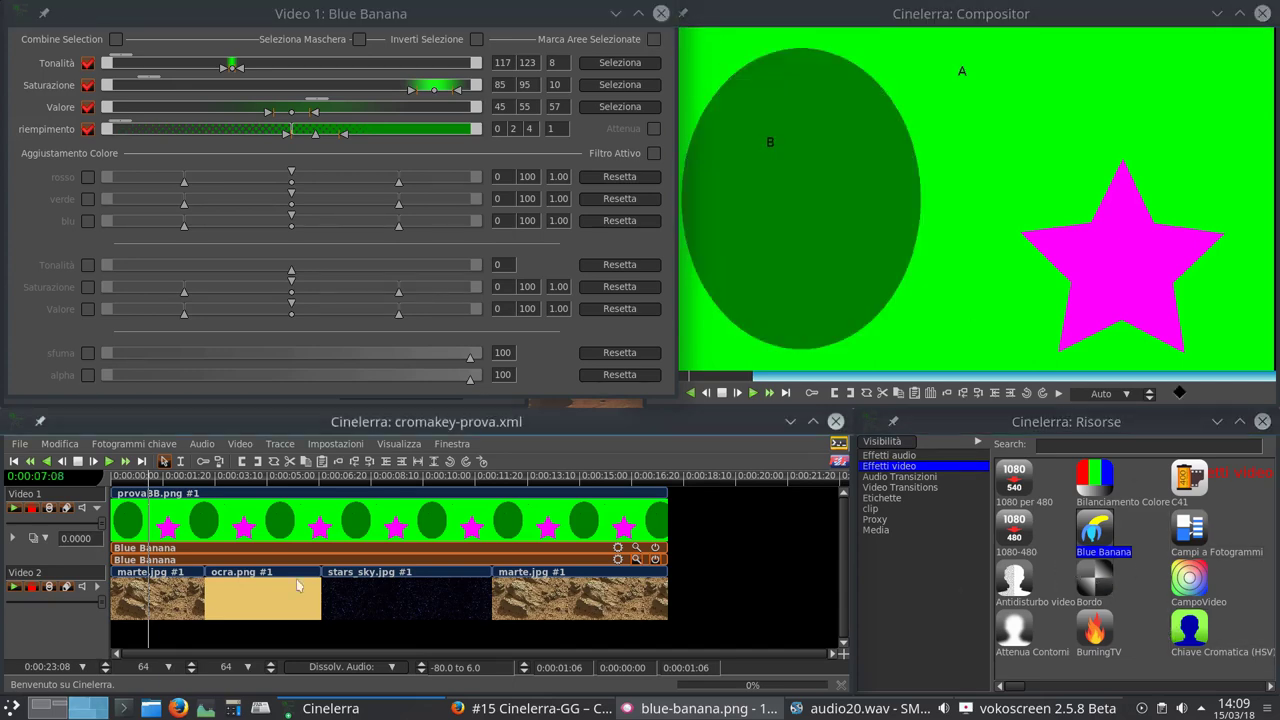
left_click(33, 538)
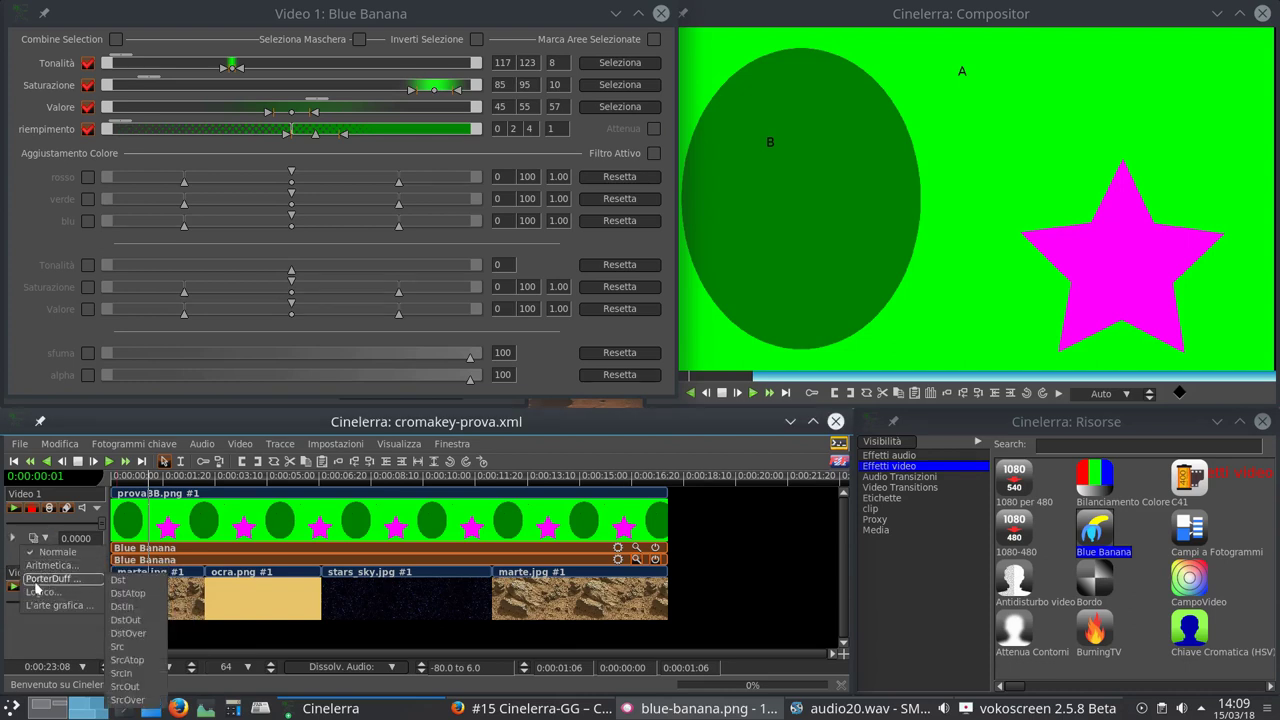
mouse_move(50, 605)
left_click(42, 635)
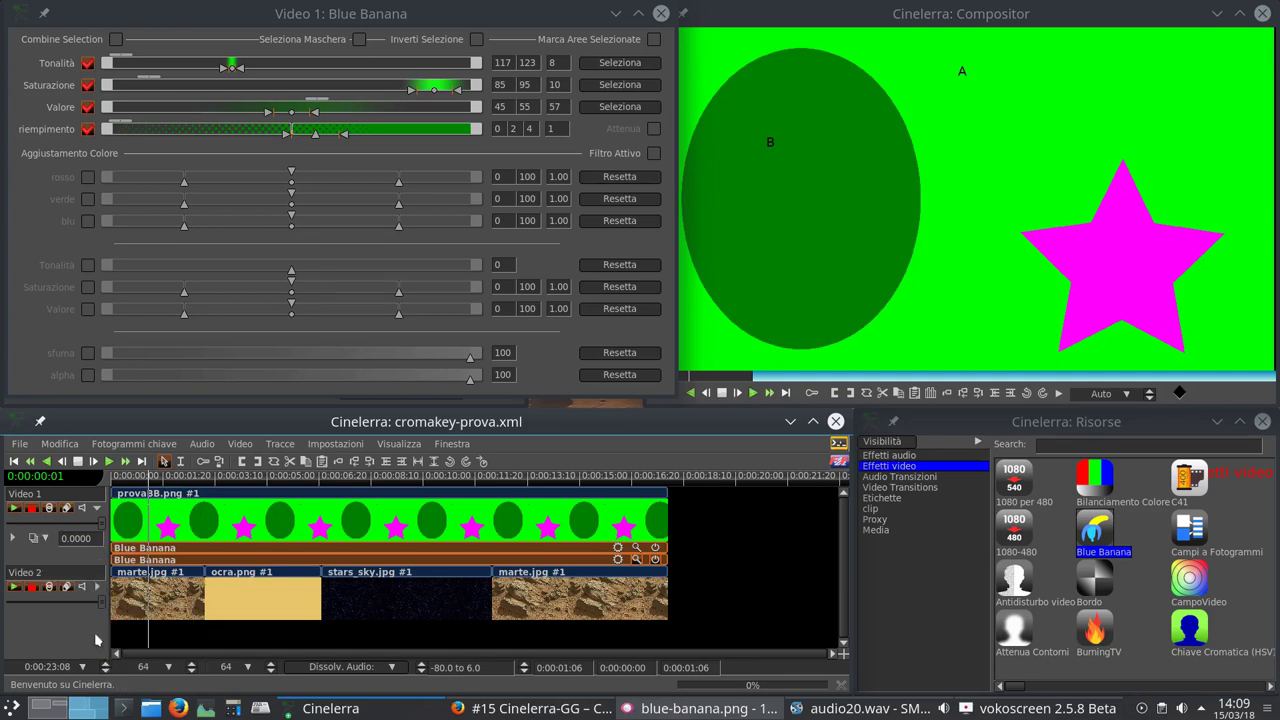
left_click(1200, 640)
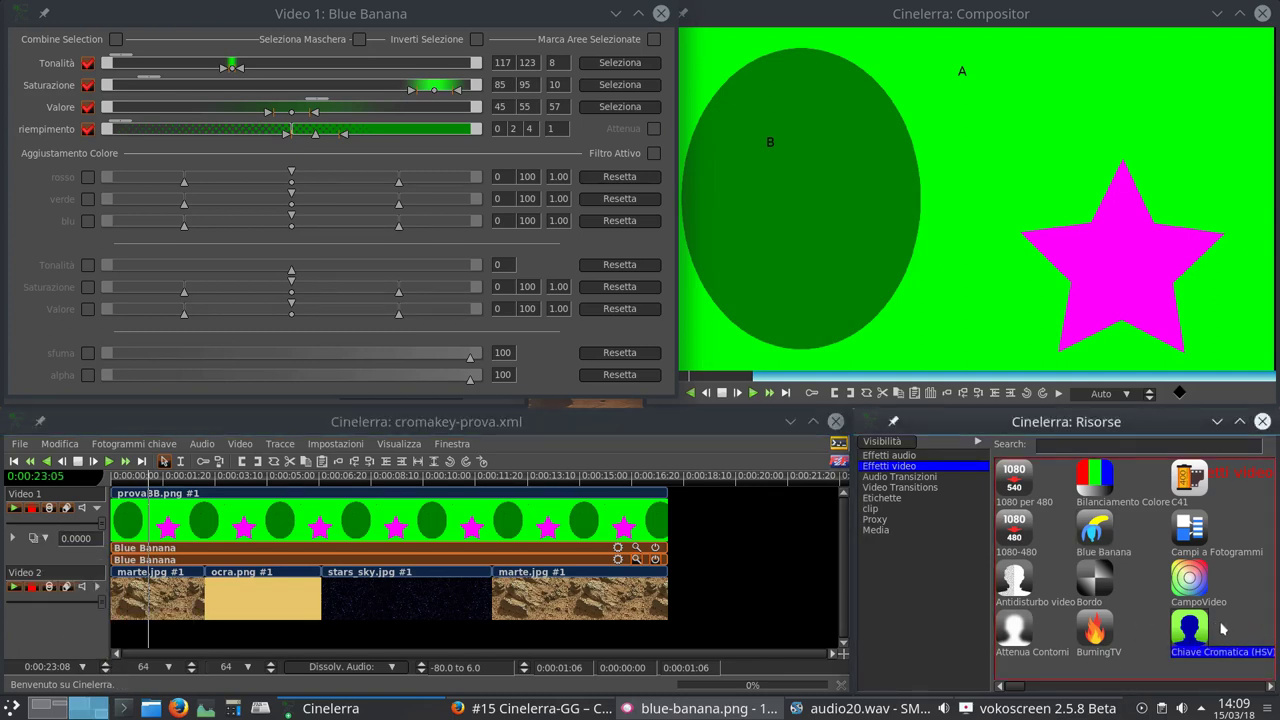
left_click(1095, 530)
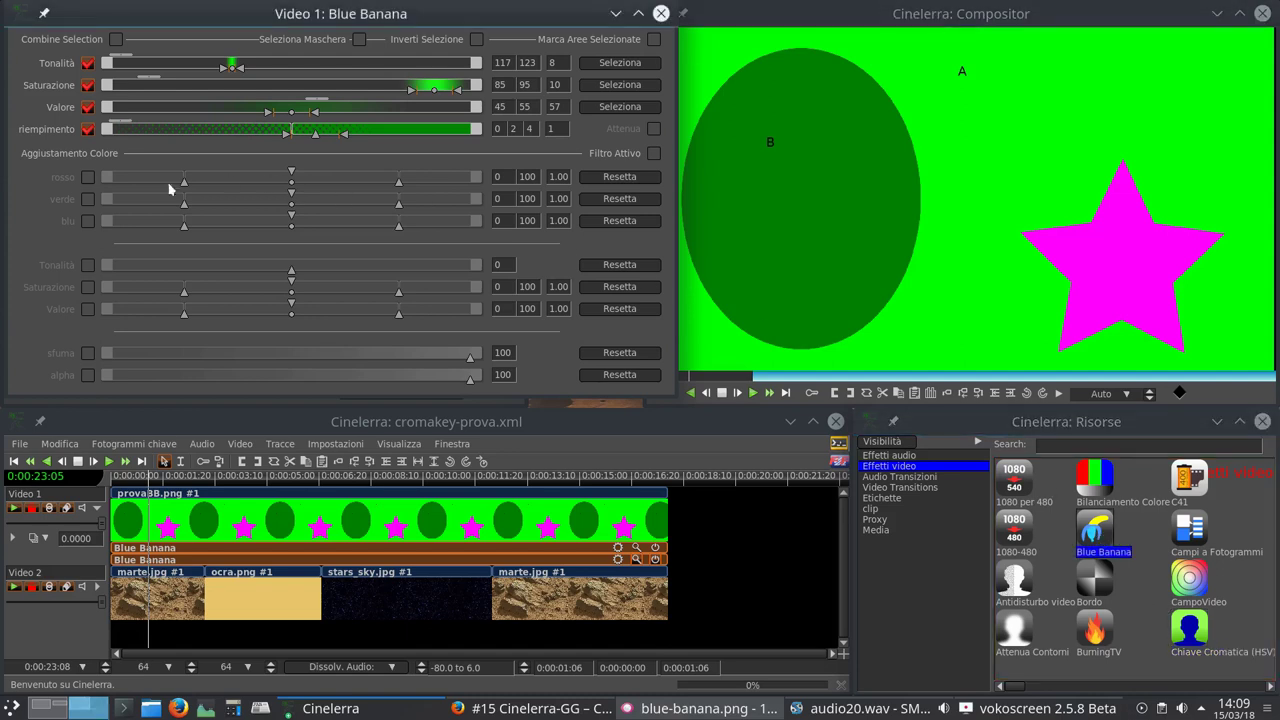
left_click(88, 267)
left_click(88, 266)
left_click(88, 177)
left_click(88, 177)
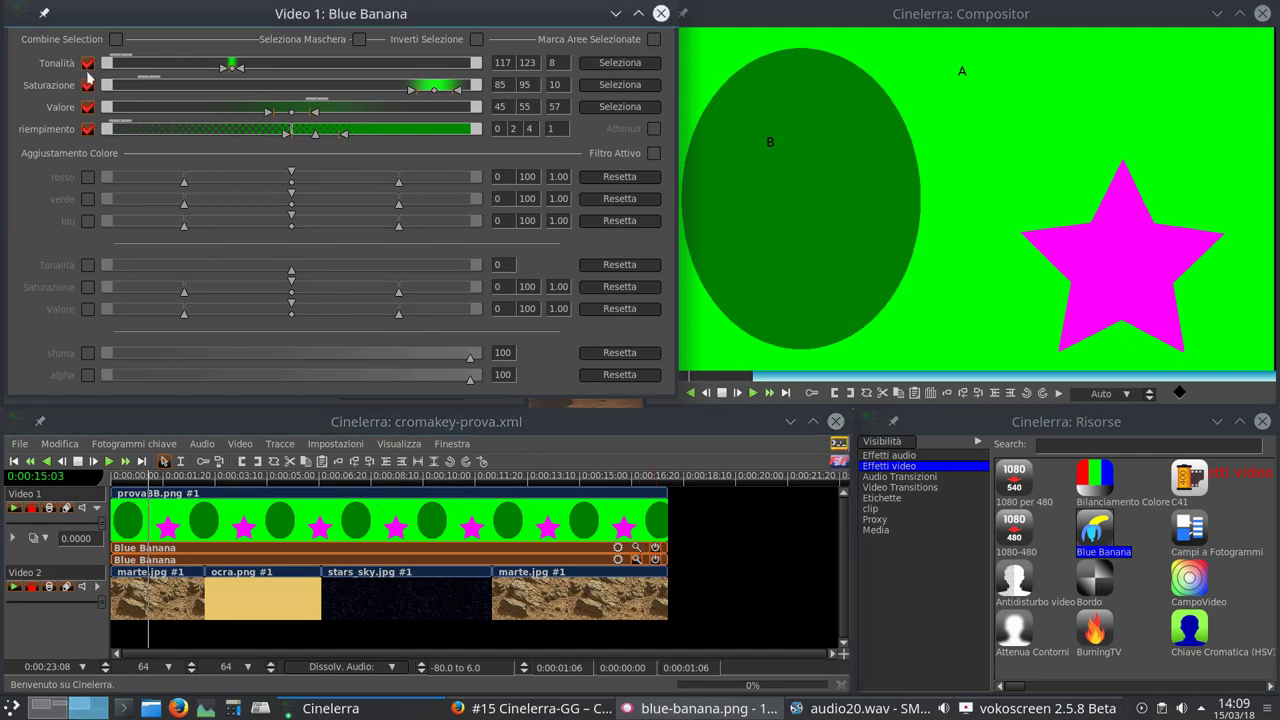
left_click(116, 39)
left_click(116, 39)
left_click(116, 39)
left_click(116, 39)
Step: Switch to Gwenview to examine the blue-banana.png diagram with the intersection and union formulas
left_click(684, 710)
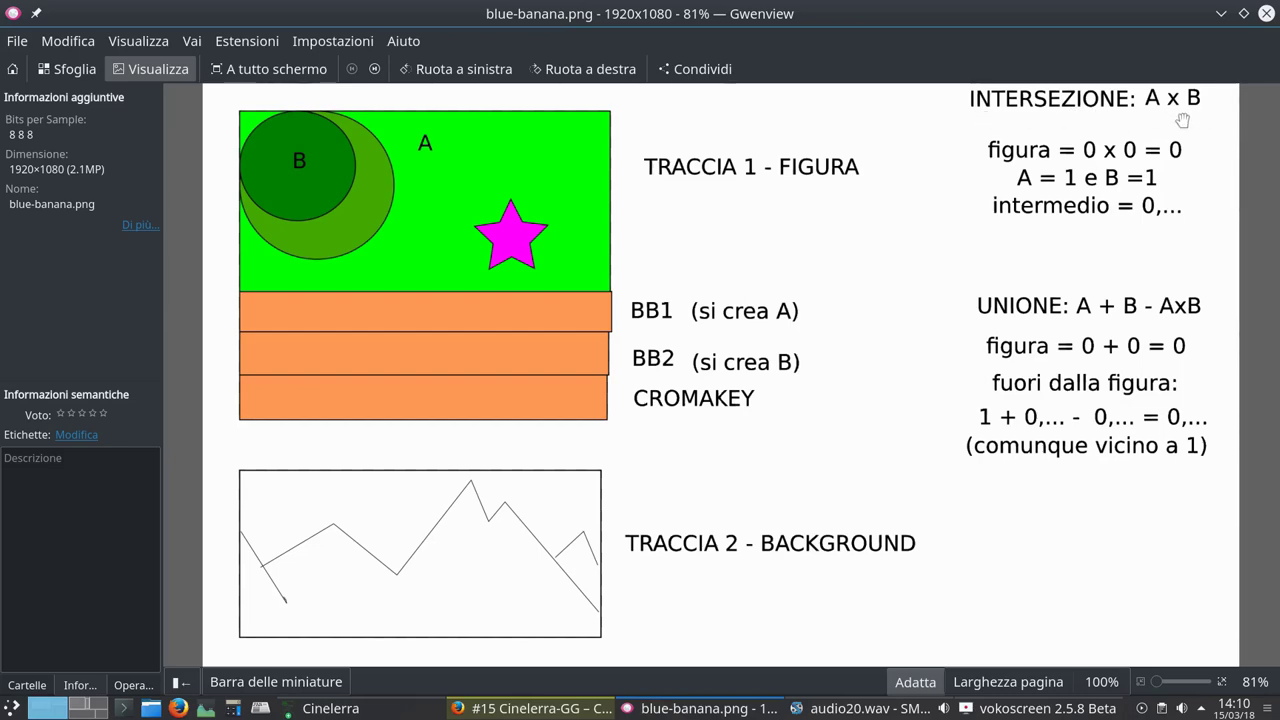
Step: Compare the Combine Selection option of the second Blue Banana with the intersection and union formulas in Gwenview's blue-banana.png, returning to Cinelerra
left_click(92, 710)
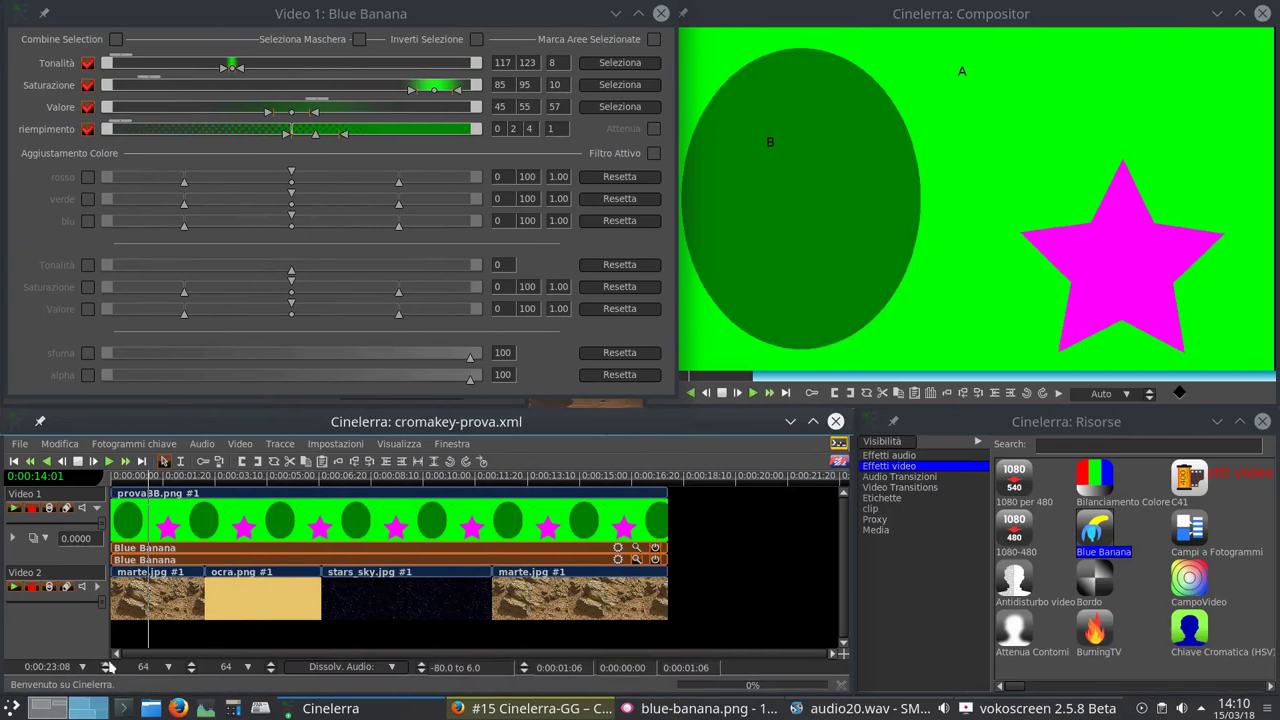
left_click(115, 40)
left_click(757, 702)
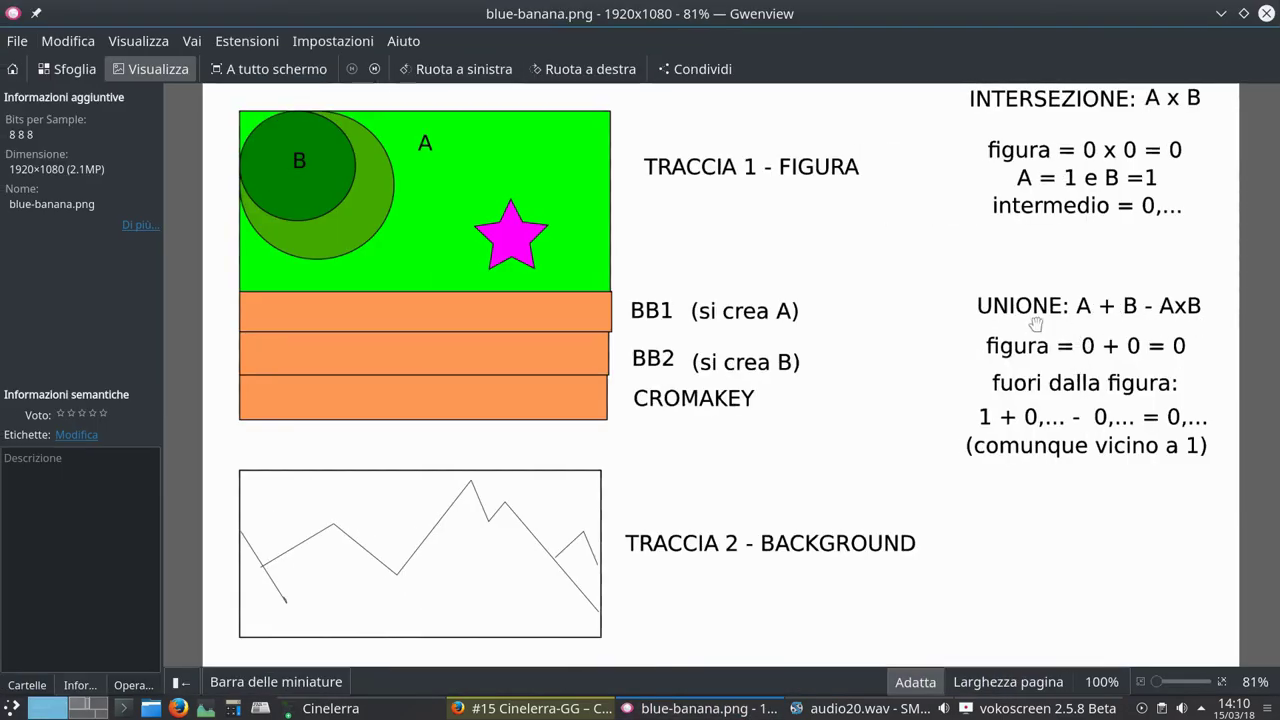
key("alt+Tab")
left_click(115, 40)
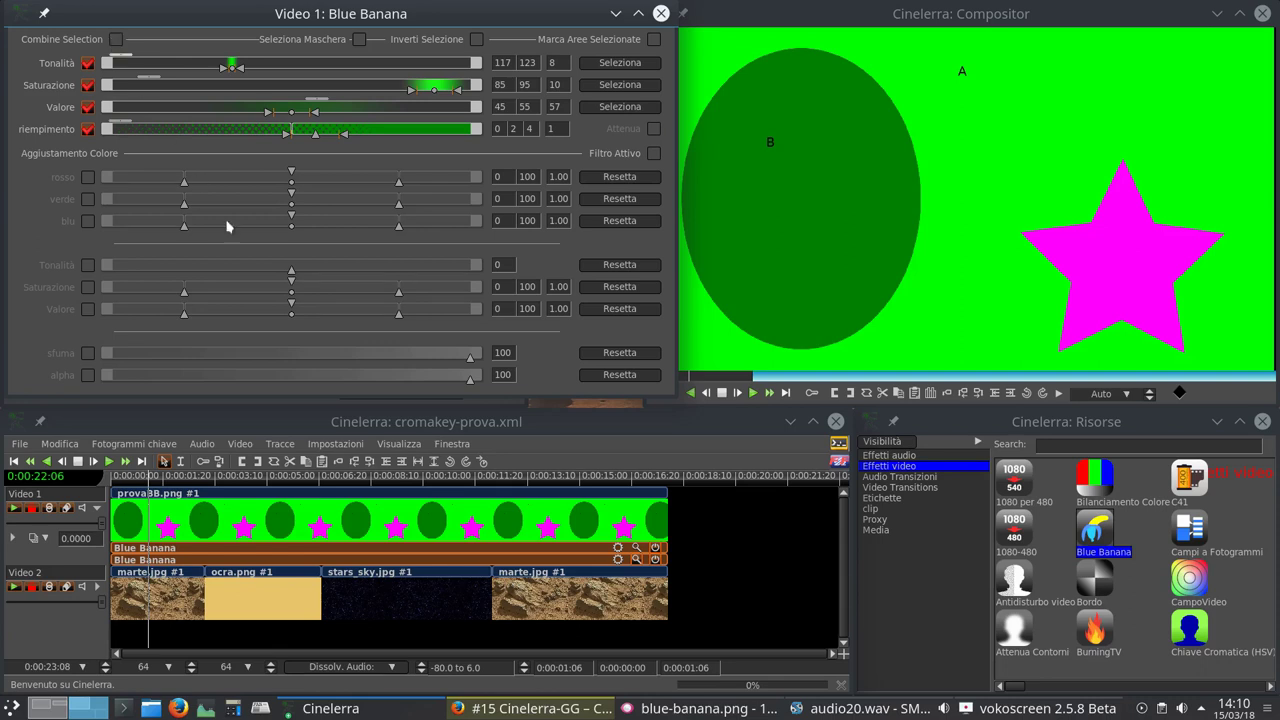
left_click(679, 712)
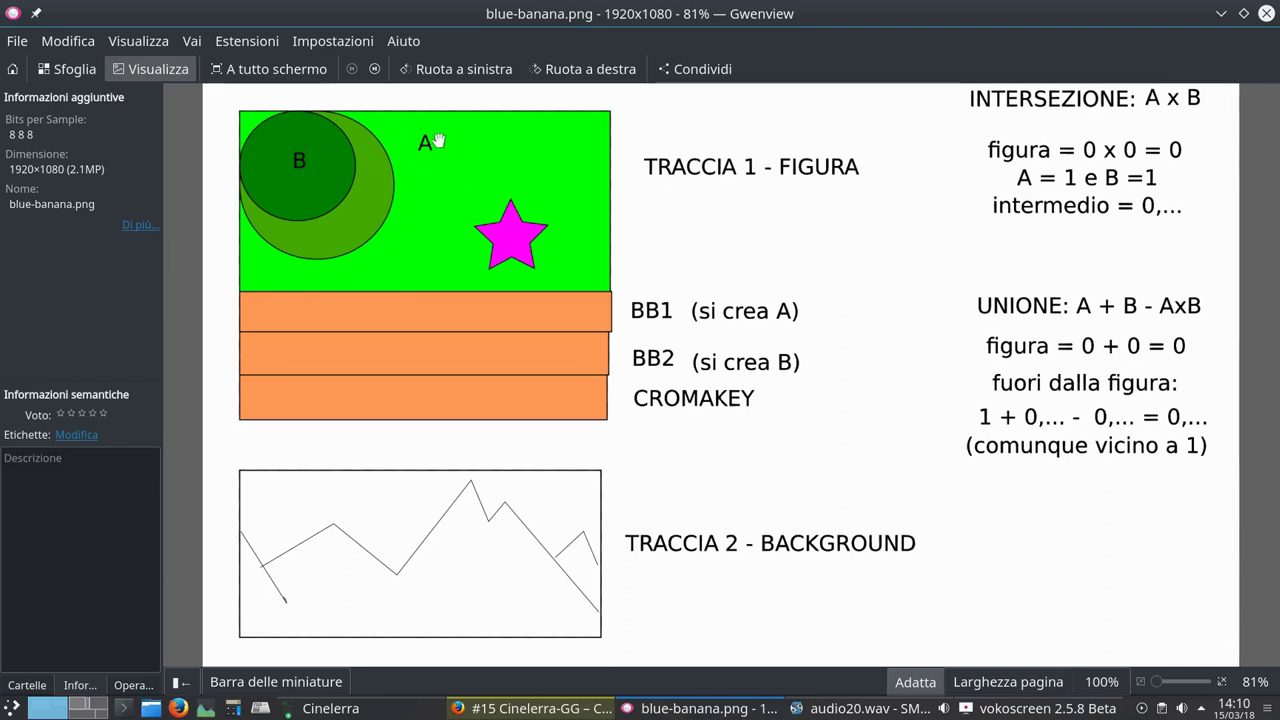
left_click(85, 713)
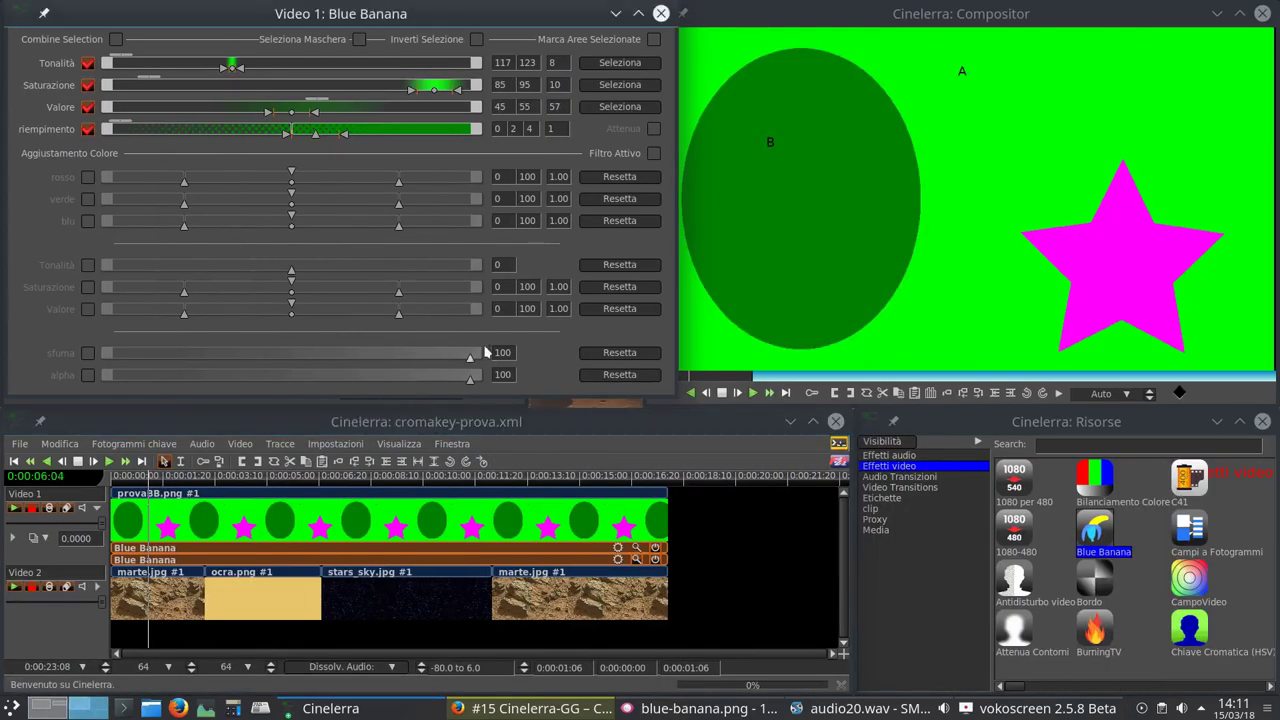
Step: Enable Seleziona Maschera and Filtro Attivo in the second Blue Banana on Video 1
left_click(358, 40)
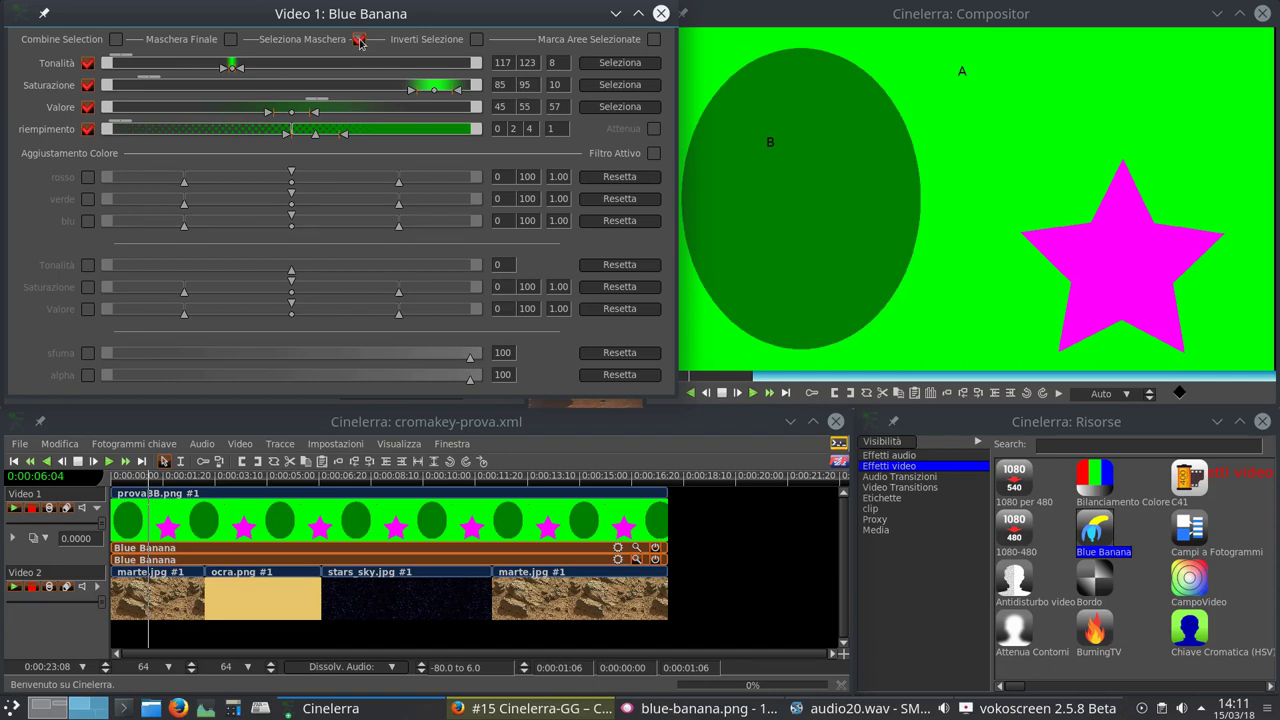
left_click(653, 156)
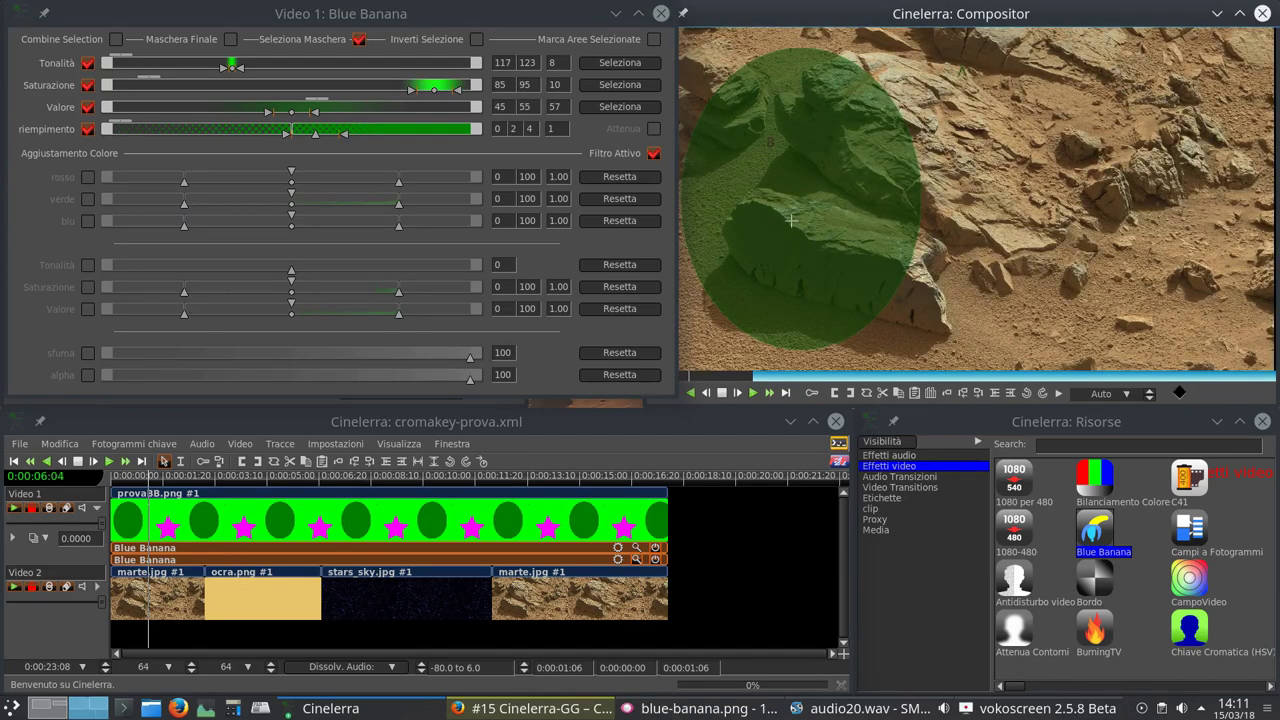
left_click(660, 168)
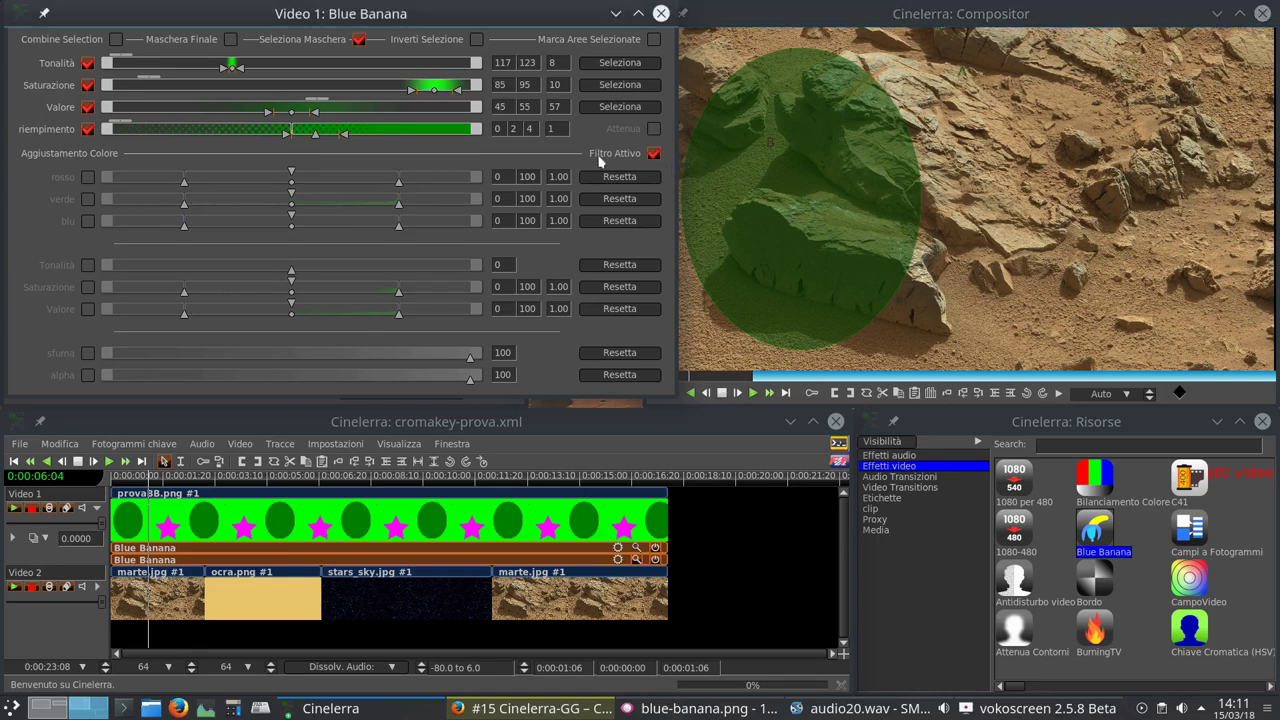
left_click(760, 176)
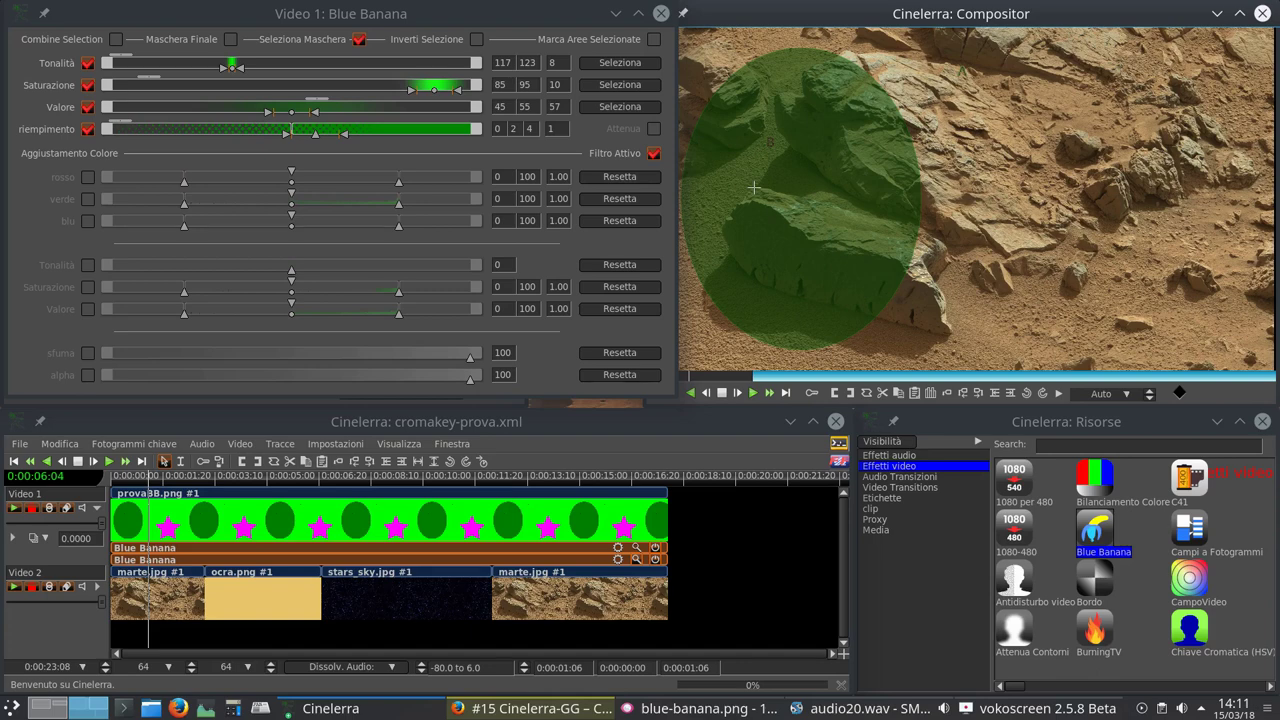
left_click(656, 166)
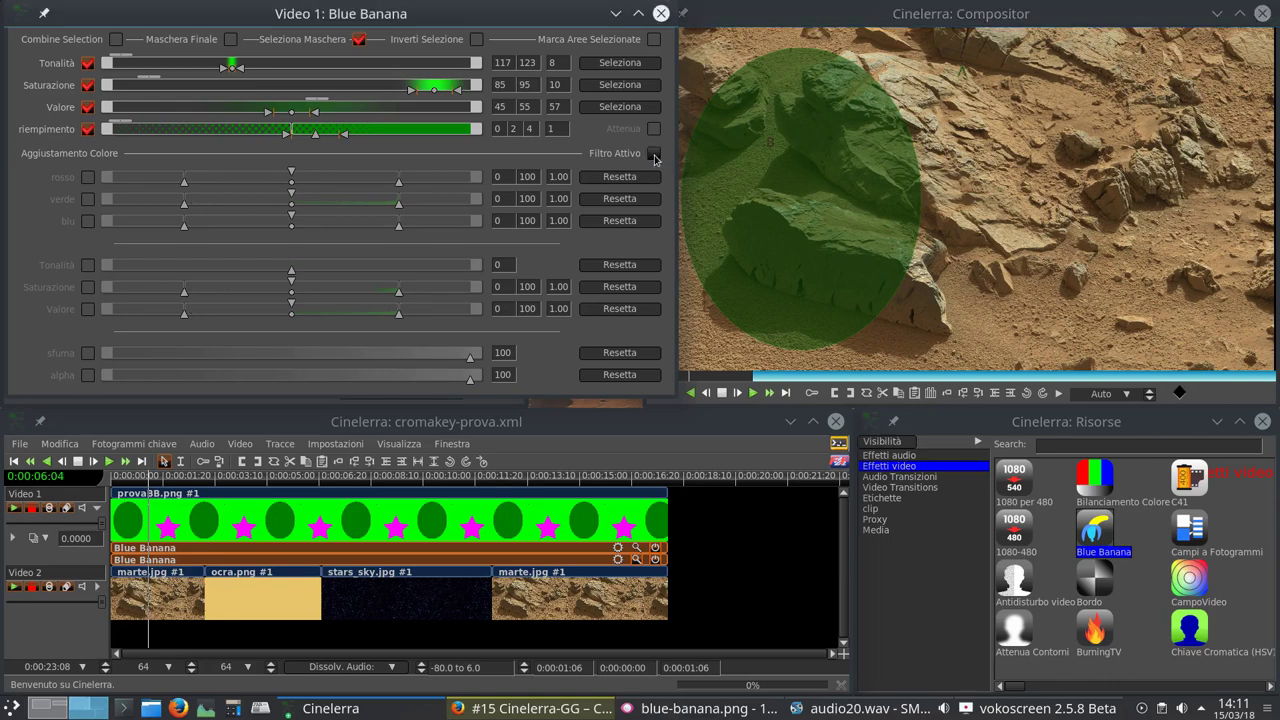
left_click(654, 154)
Step: Try the verde colour adjustment in the second Blue Banana, leaving it off
left_click(88, 199)
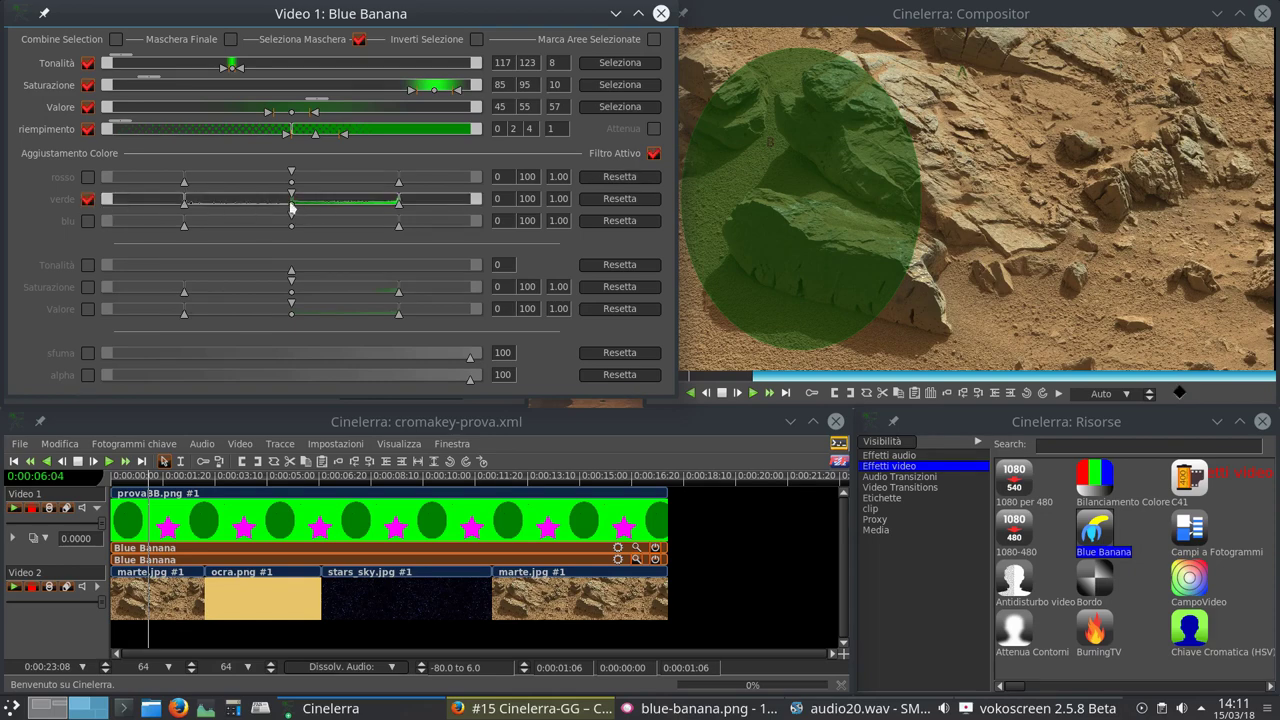
left_click(88, 200)
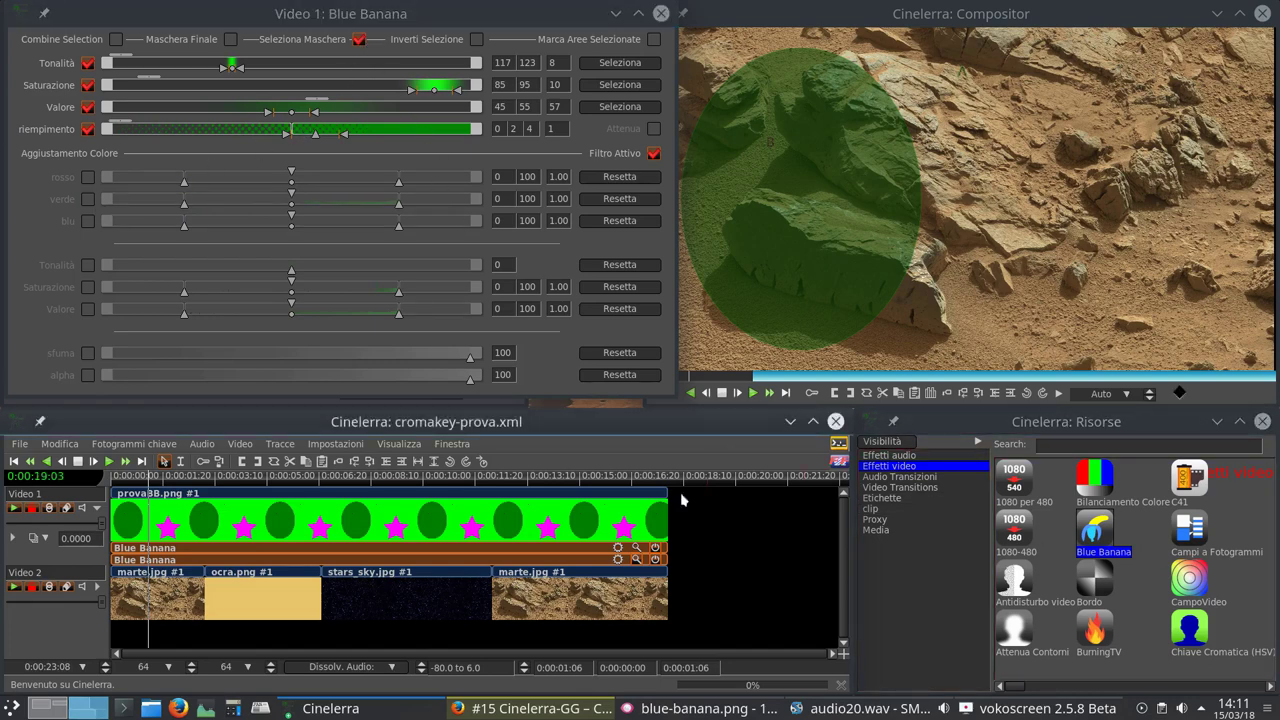
left_click(1191, 640)
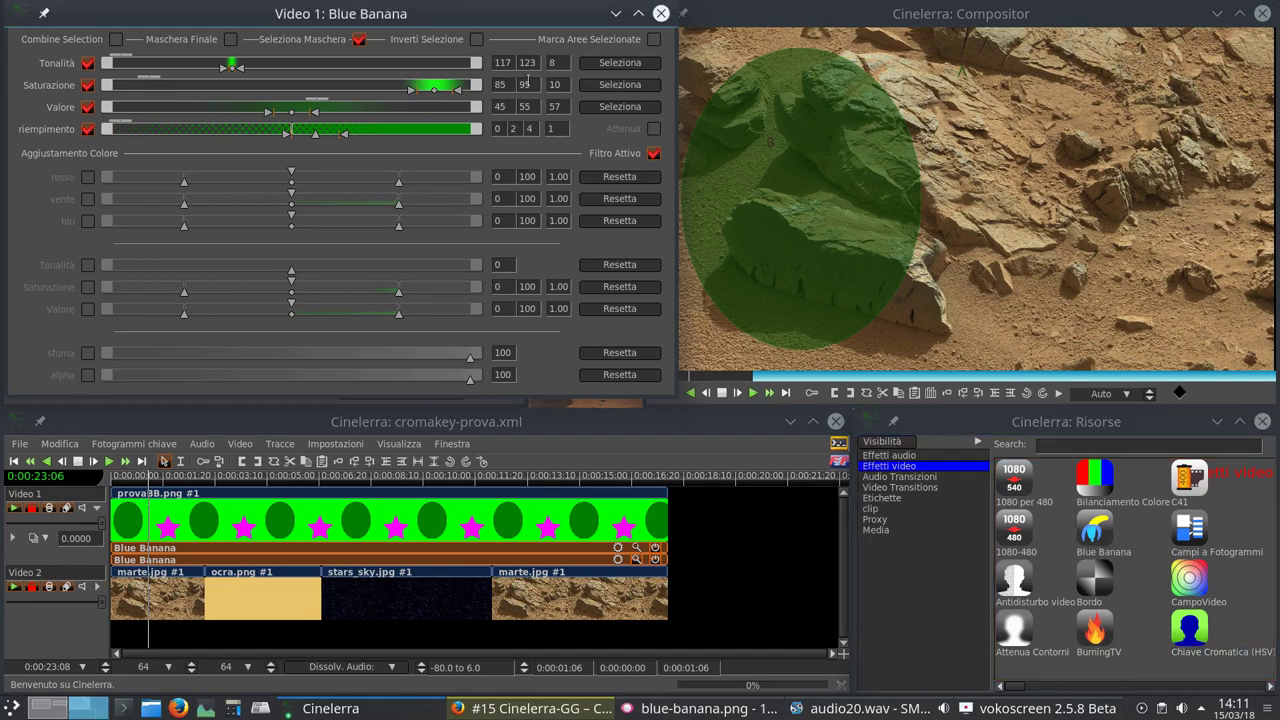
Step: Compare the composite with and without Maschera Finale in the second Blue Banana, leaving the option off
left_click(231, 39)
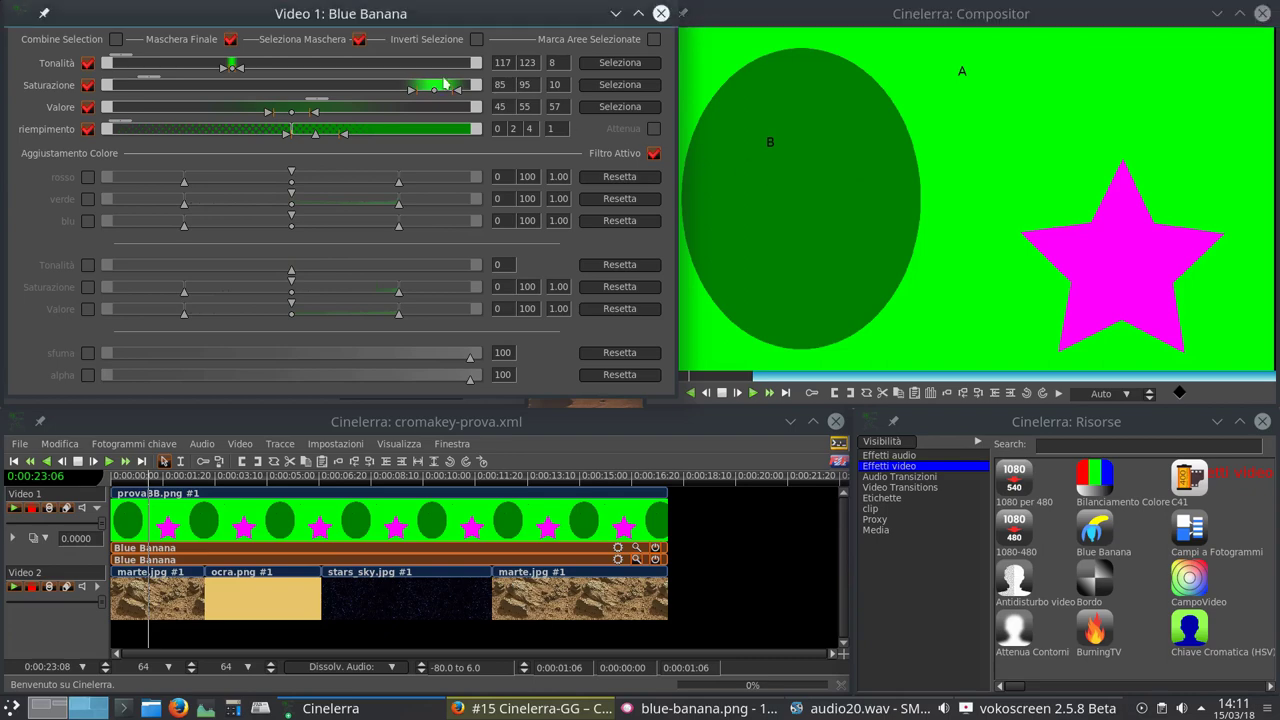
left_click(231, 40)
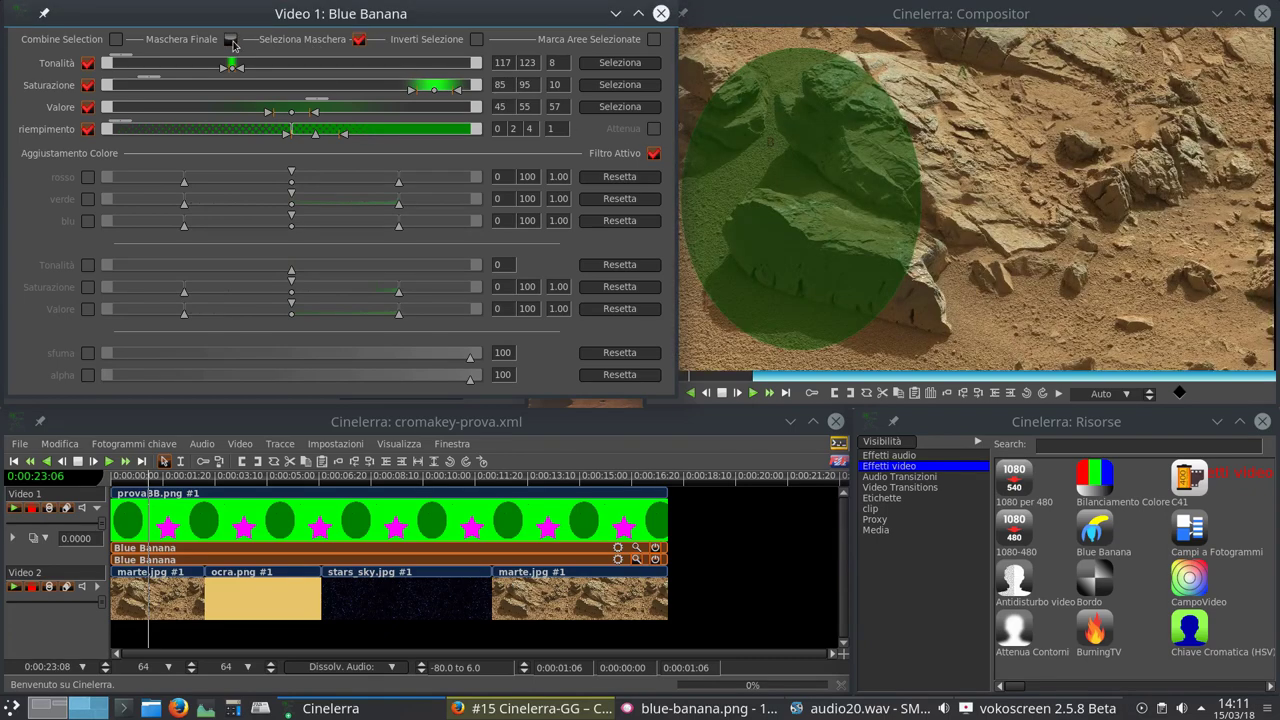
left_click(231, 40)
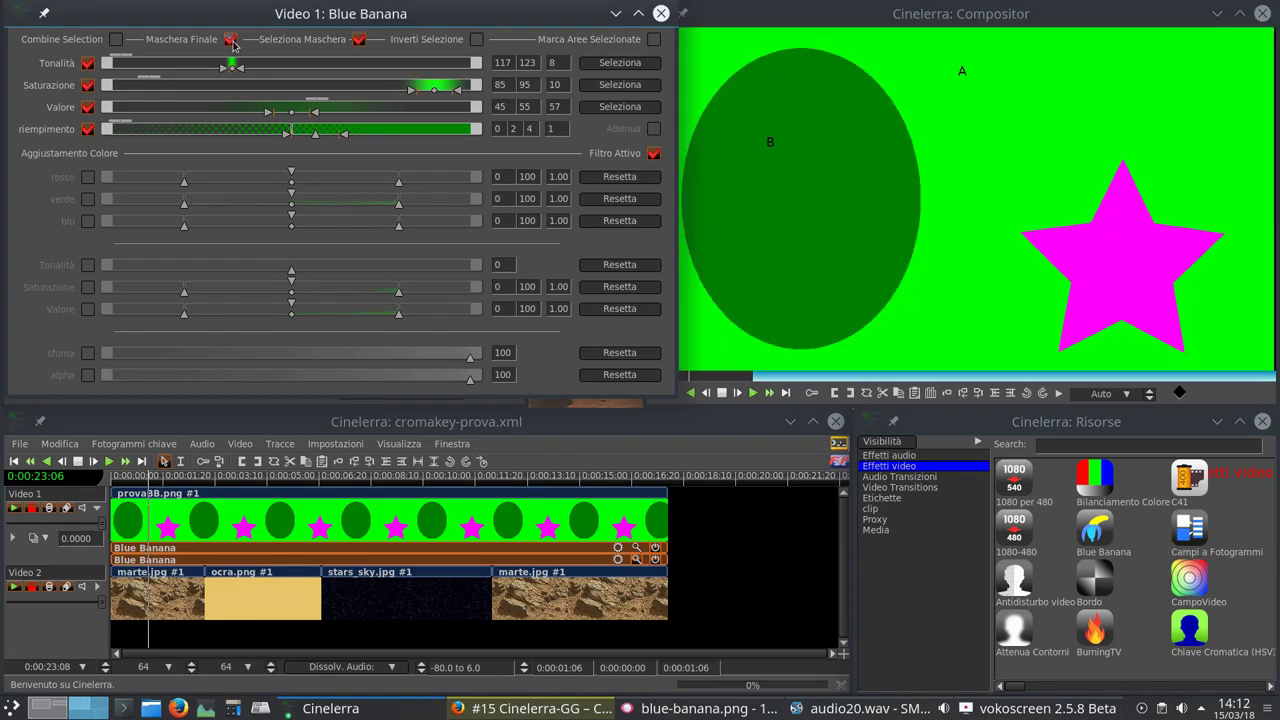
left_click(231, 40)
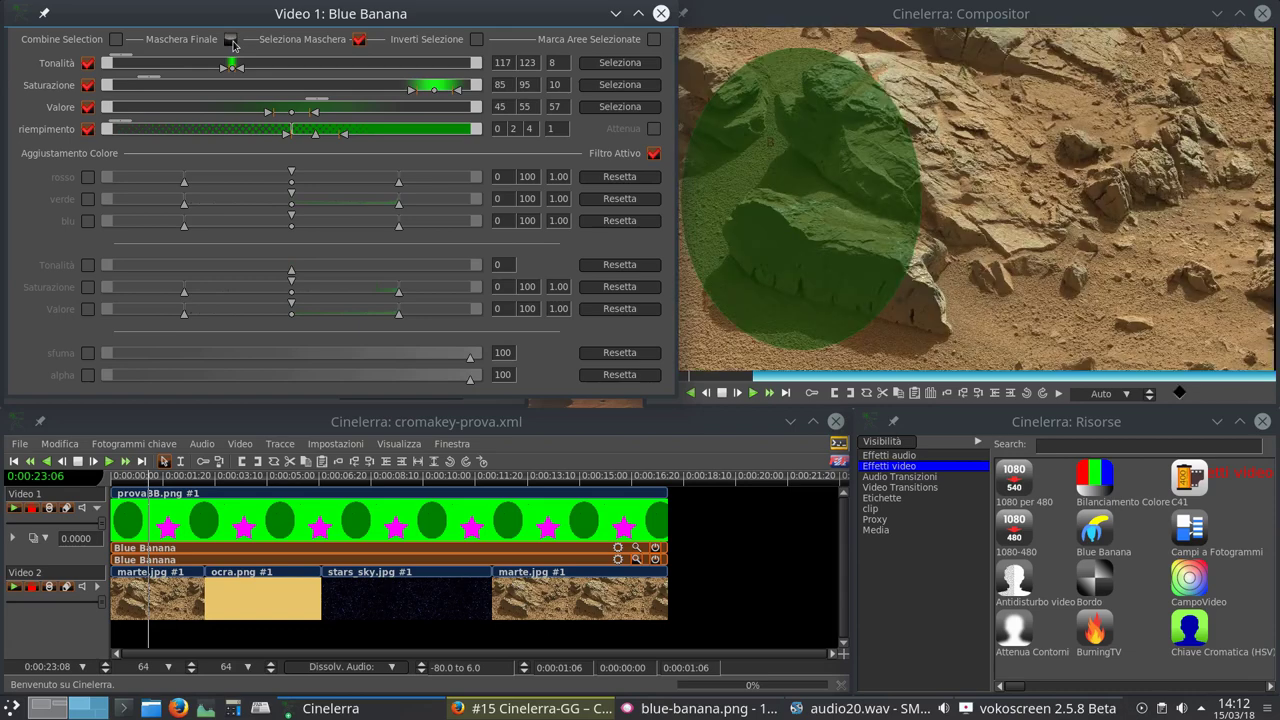
left_click(231, 40)
left_click(231, 40)
Step: Preview the opposite selection with Inverti Selezione, leave the option off, and close the Blue Banana settings
left_click(476, 40)
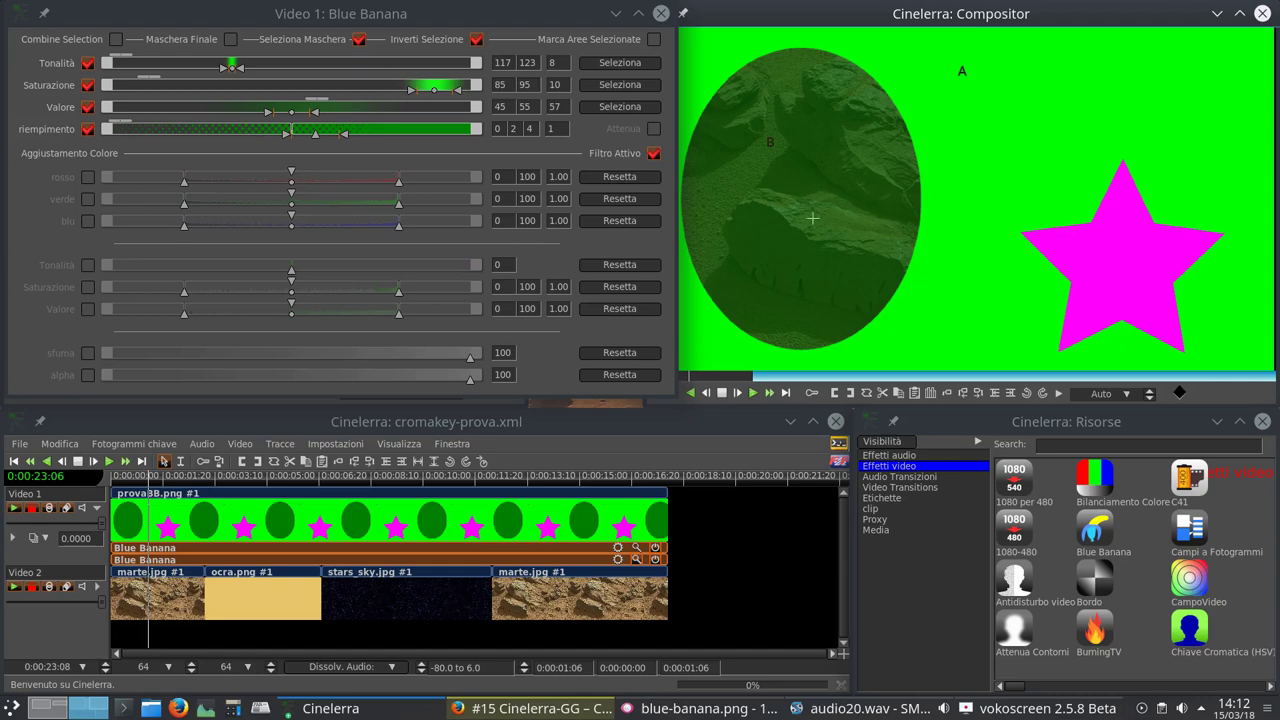
left_click(476, 39)
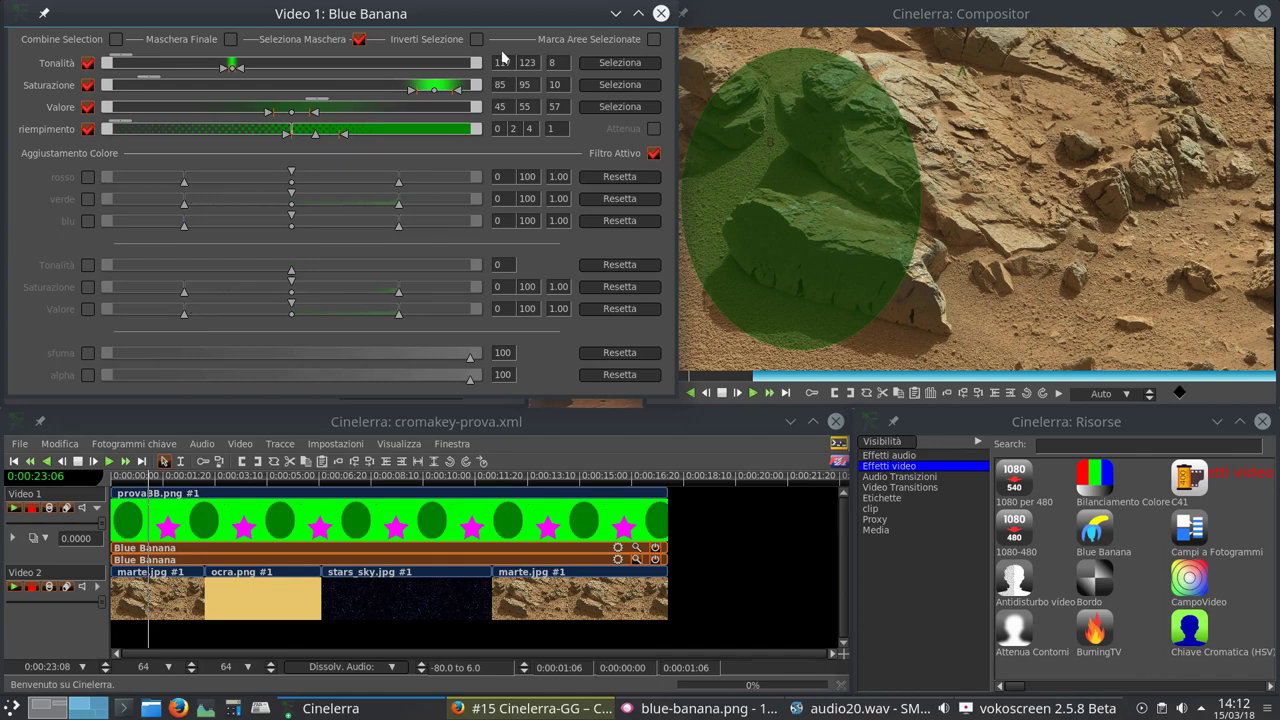
left_click(661, 13)
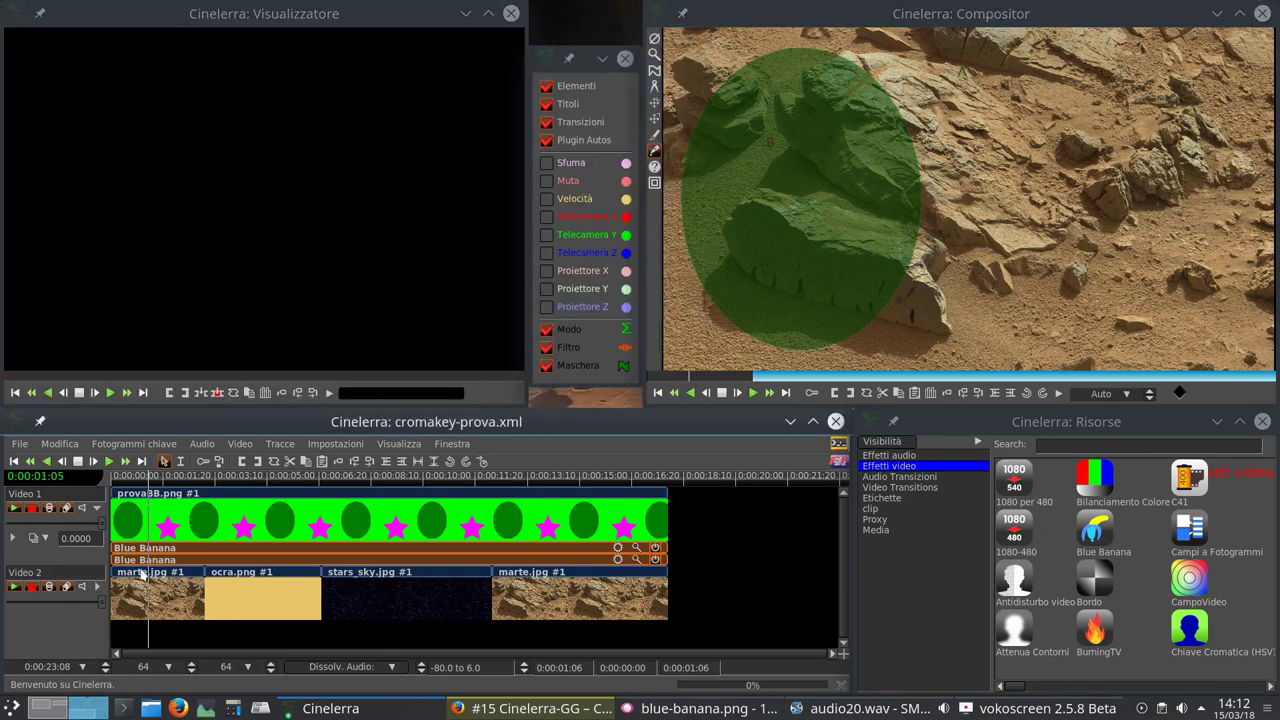
Step: Load the cromakey-finale.xml project and add a Blue Banana effect to GreenScreen02.png on Video 2, opening its settings
left_click(19, 443)
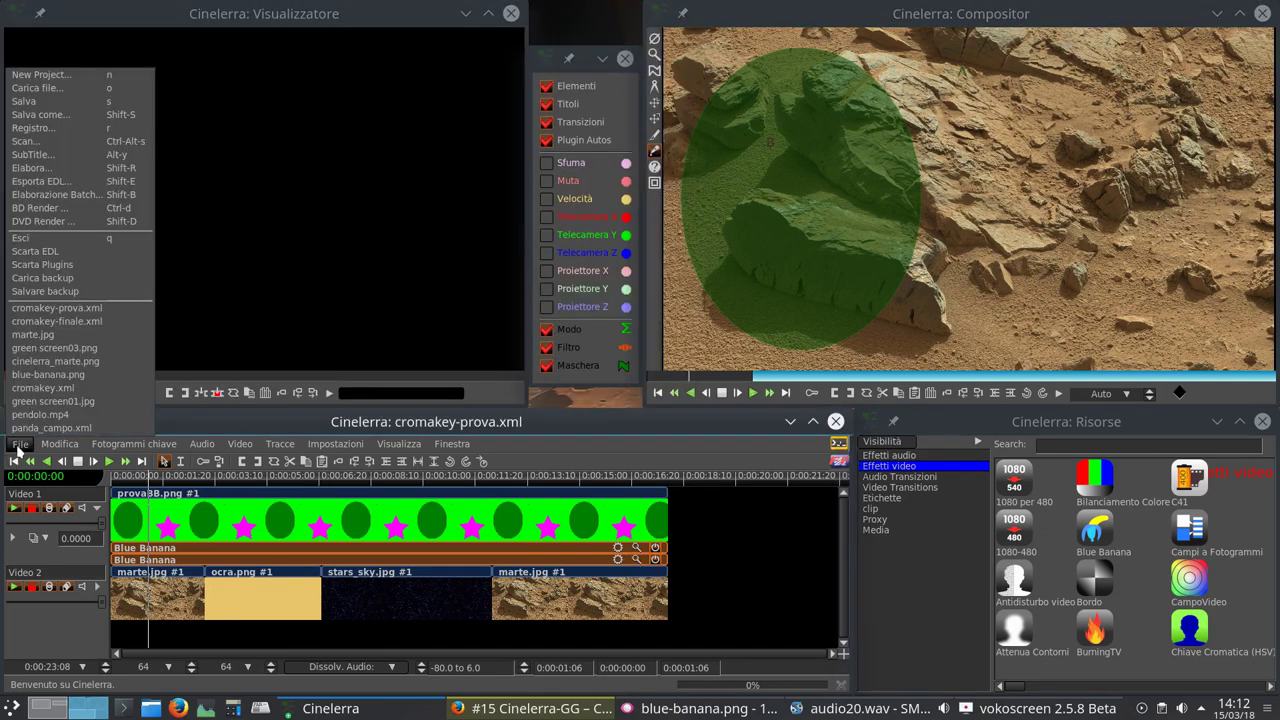
left_click(68, 322)
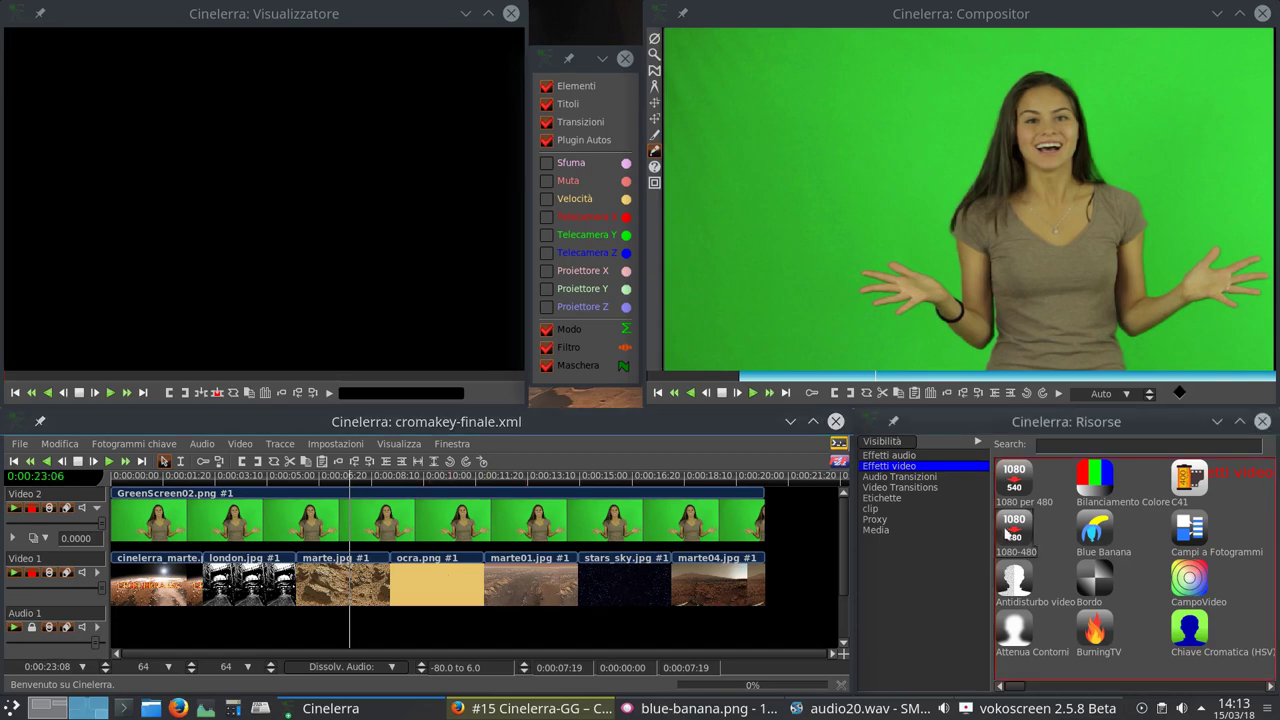
left_click_drag(1095, 530, 563, 530)
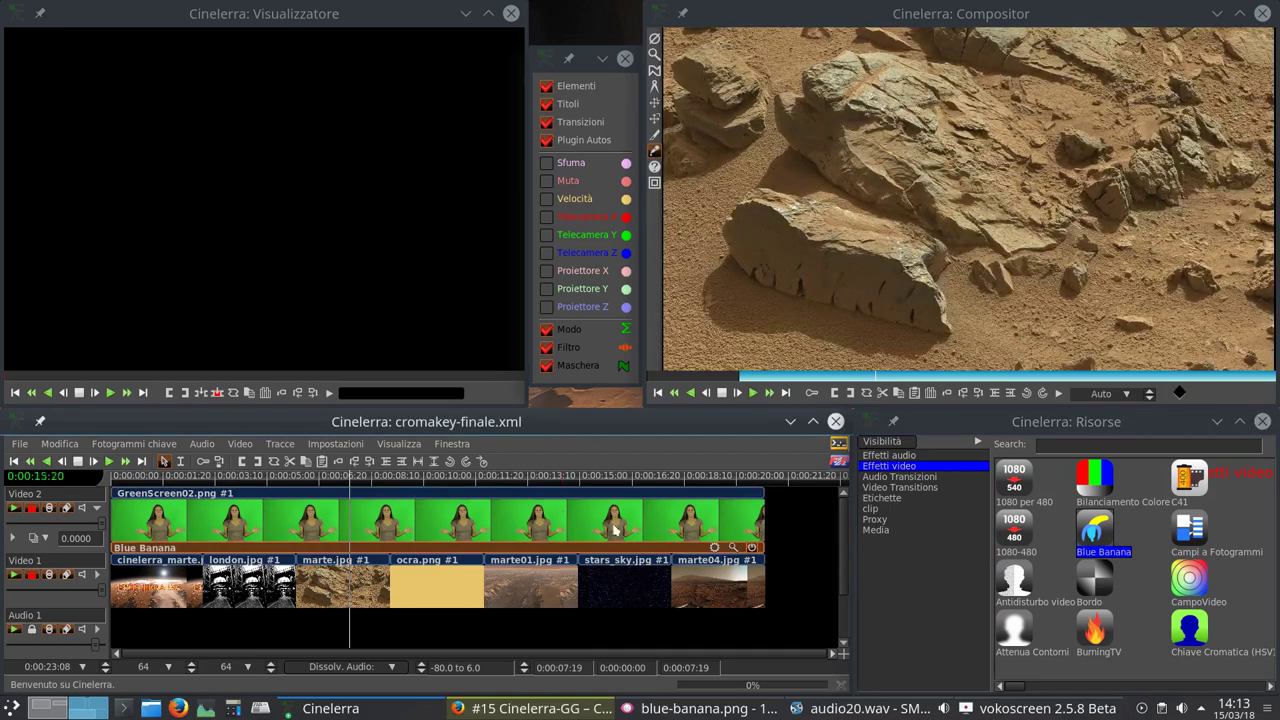
left_click(733, 548)
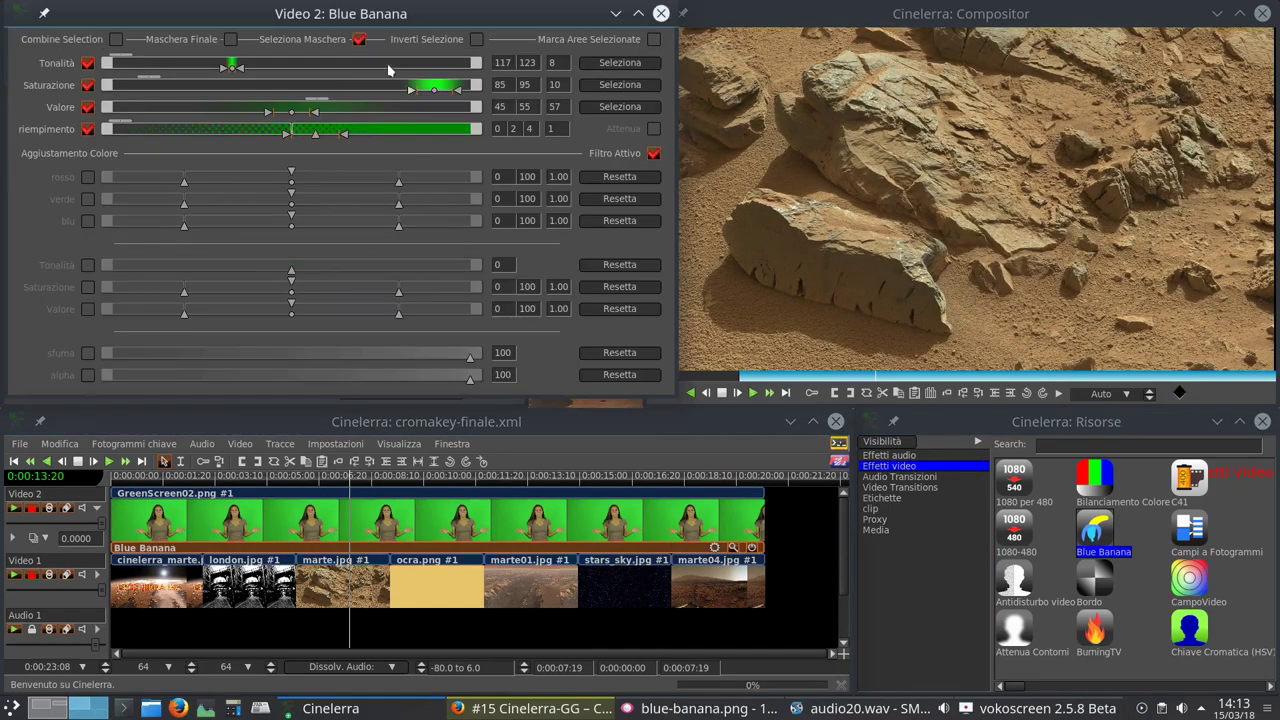
Step: Disable Filtro Attivo, Seleziona Maschera and the Tonalità, Saturazione, Valore and Riempimento ranges in the Video 2 Blue Banana
left_click(654, 153)
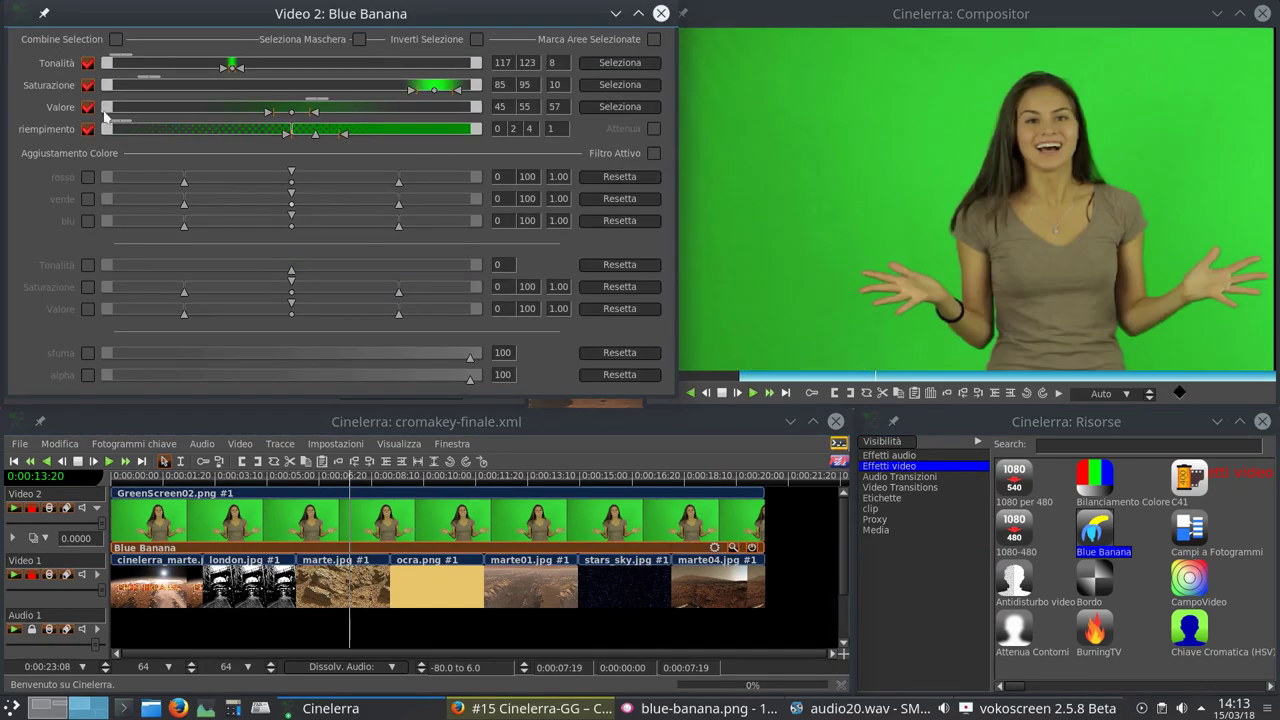
left_click(88, 62)
left_click(89, 85)
left_click(89, 107)
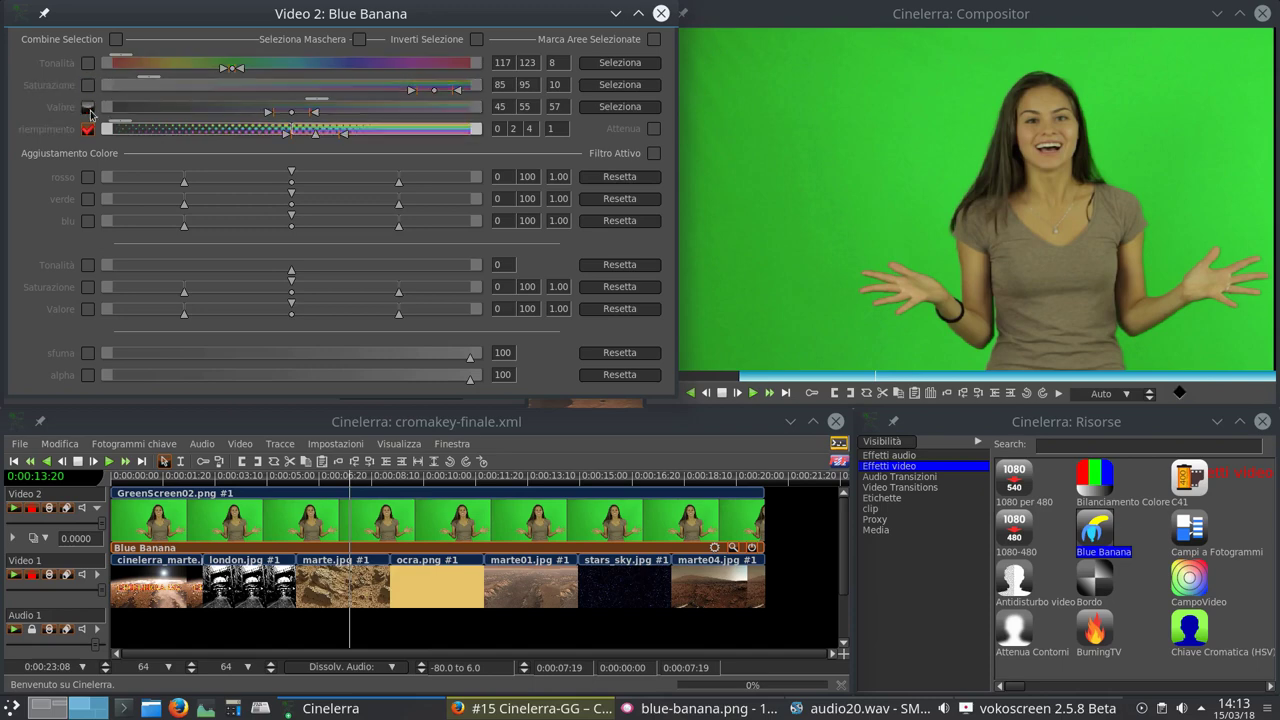
left_click(89, 129)
Step: Sample the green backdrop and re-enable all four selection ranges, matching Saturazione to 67–77 and Valore to 78–88 from the sampled colour
left_click(765, 19)
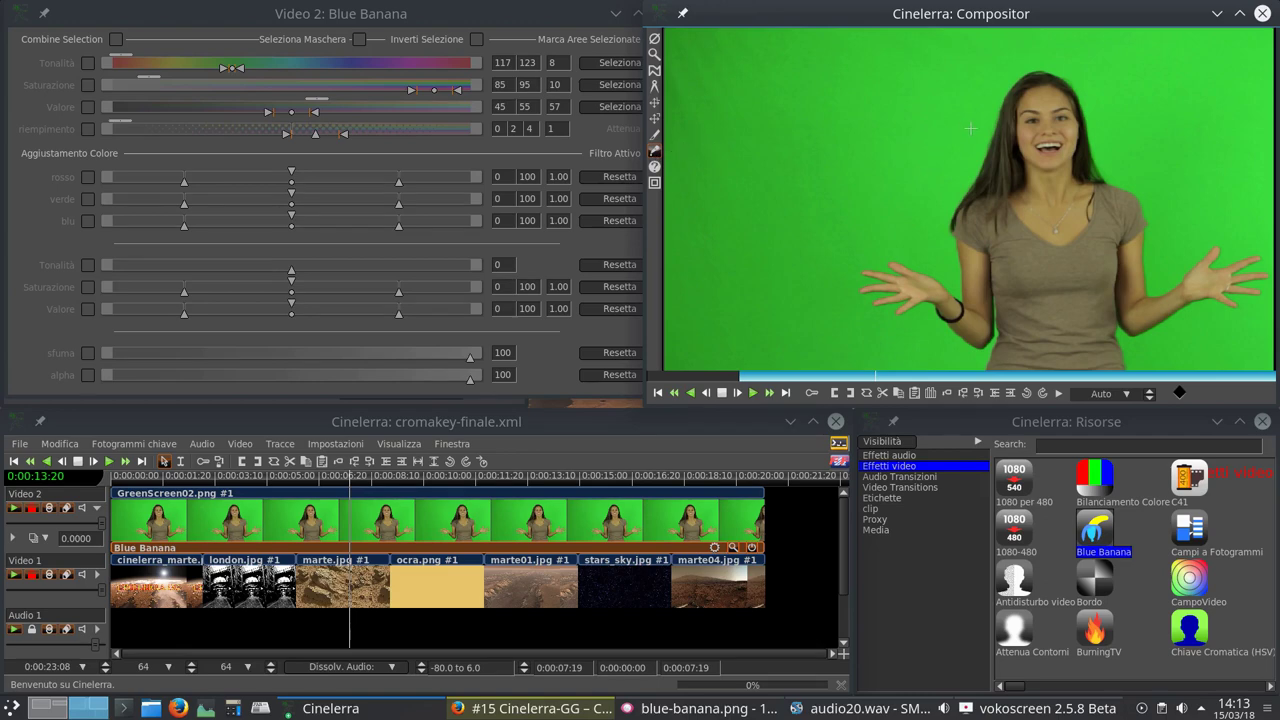
left_click(416, 20)
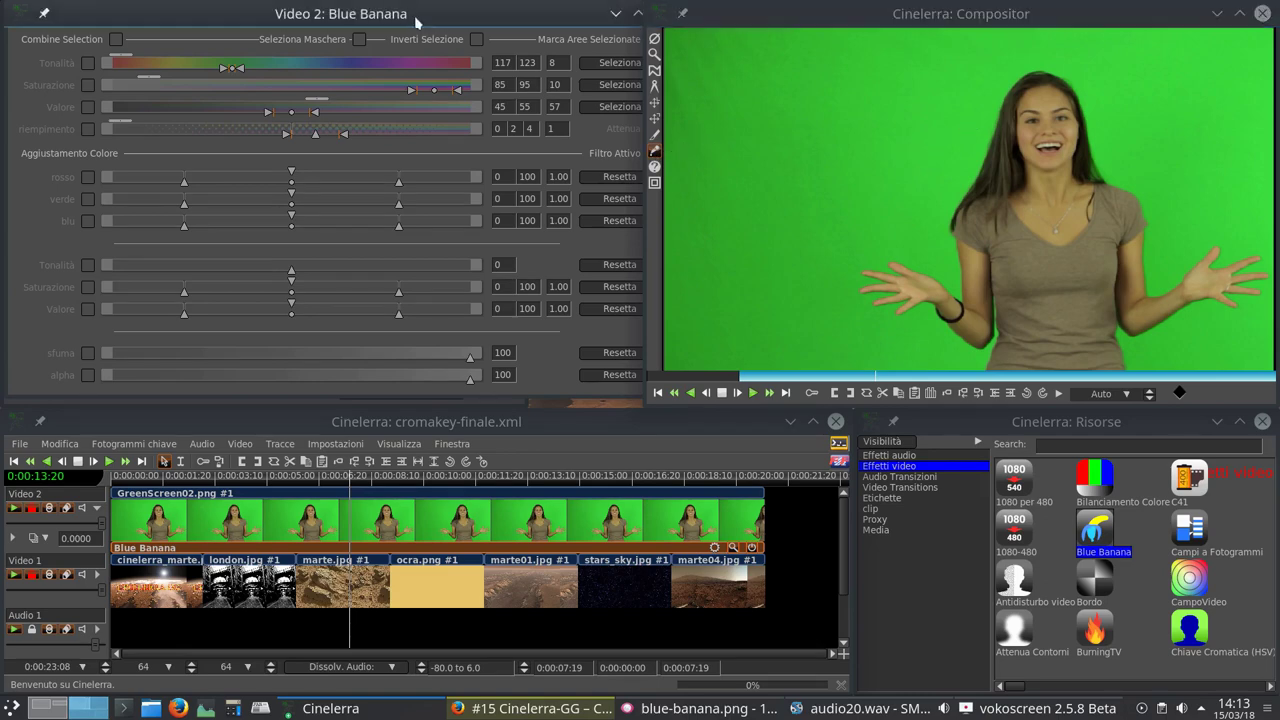
left_click(88, 63)
left_click(88, 85)
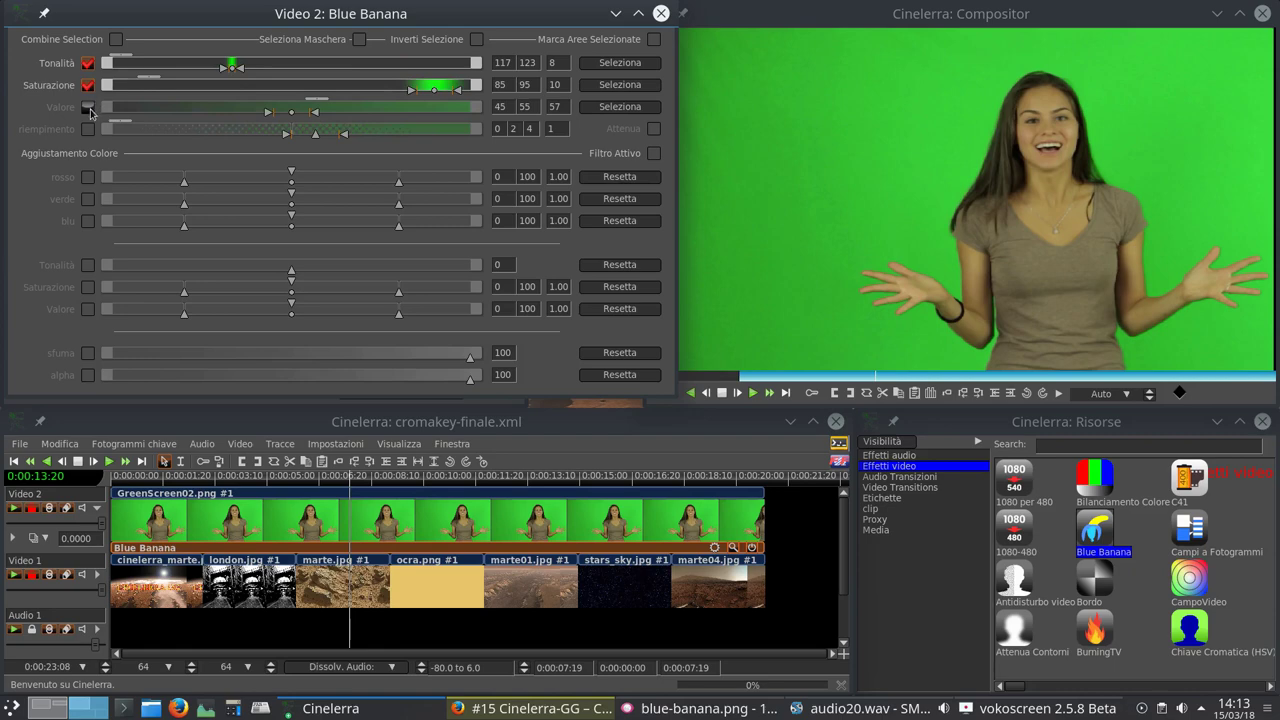
left_click(89, 108)
left_click(88, 129)
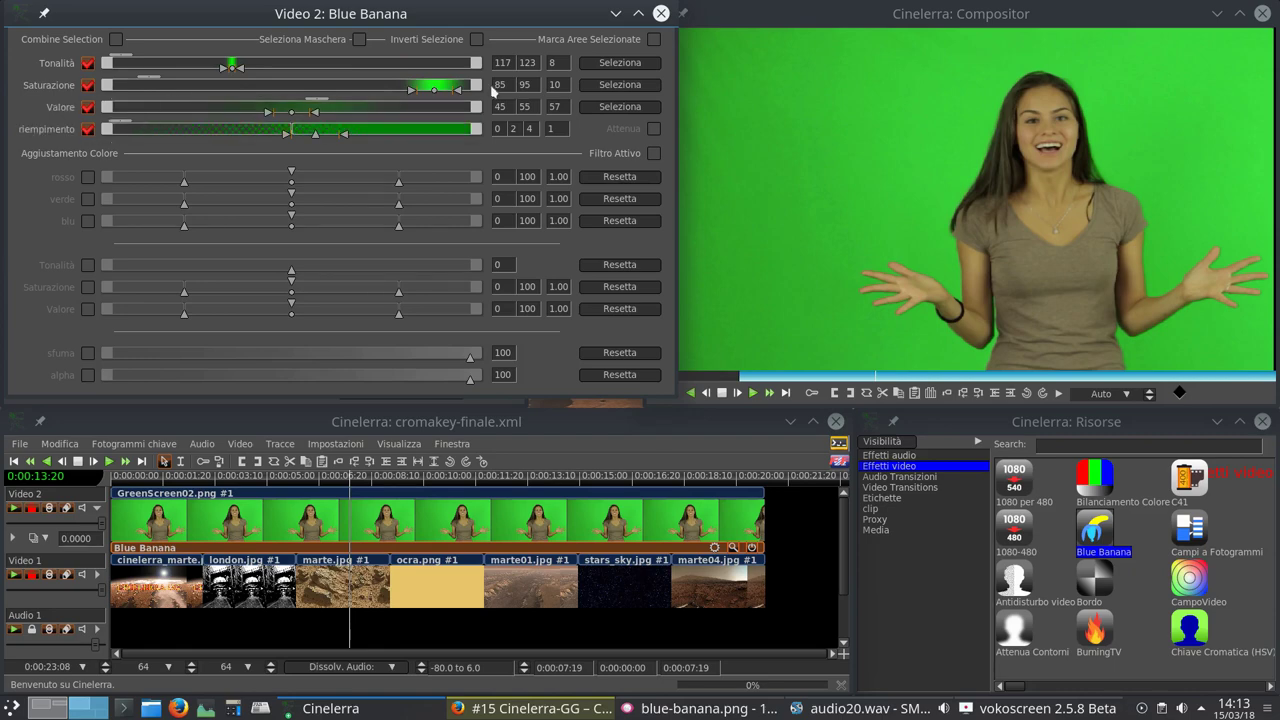
left_click(605, 85)
left_click(603, 107)
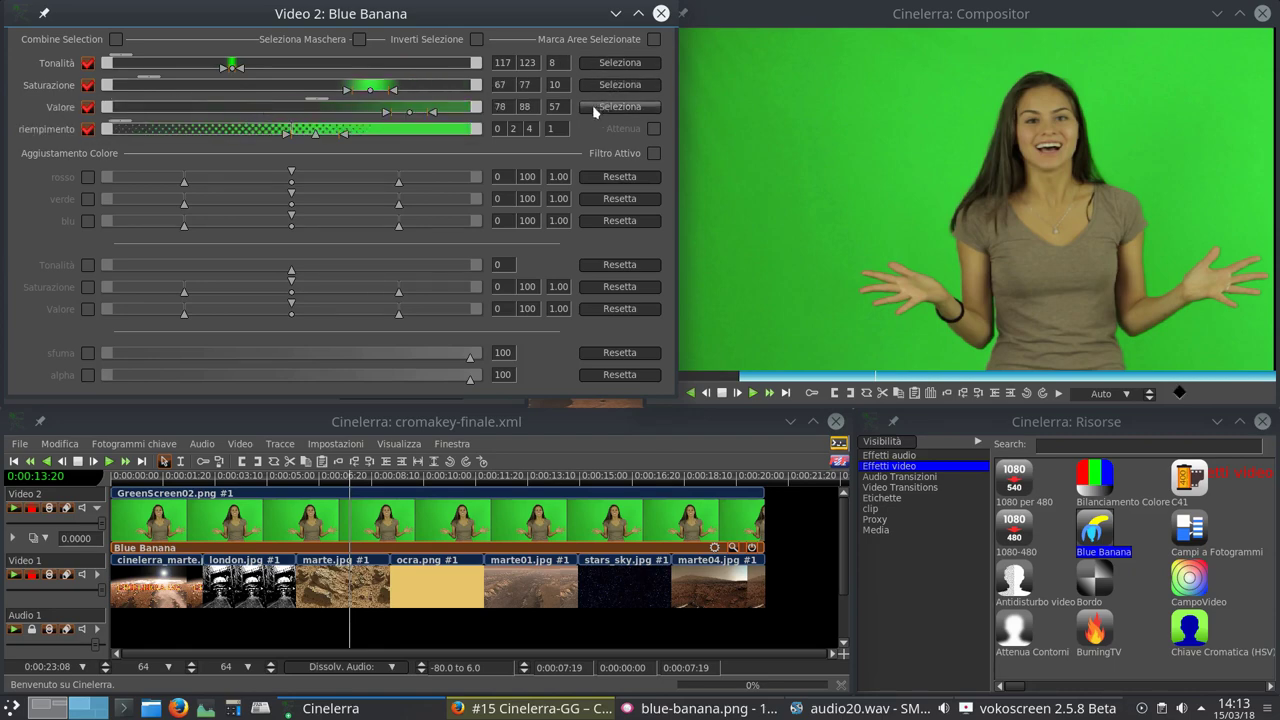
Step: Check the selected backdrop with Marca Aree Selezionate, leaving it off, and enable Seleziona Maschera and Filtro Attivo
left_click(654, 39)
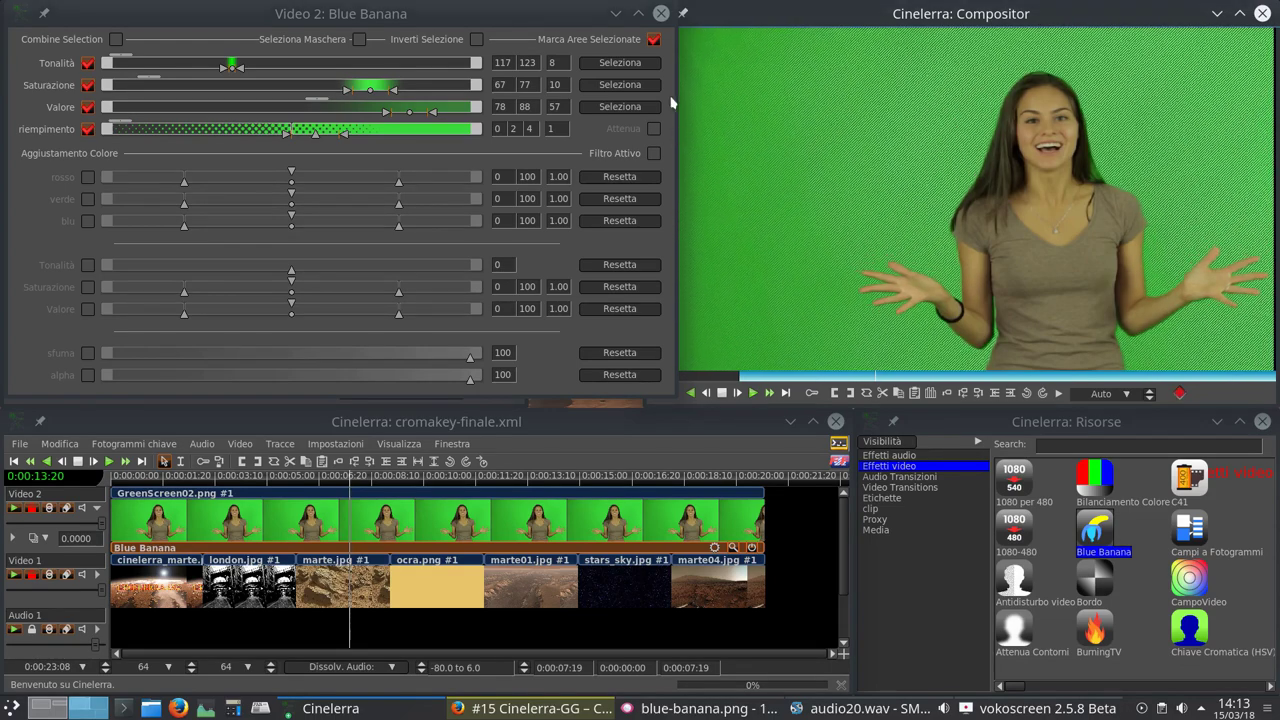
left_click(654, 40)
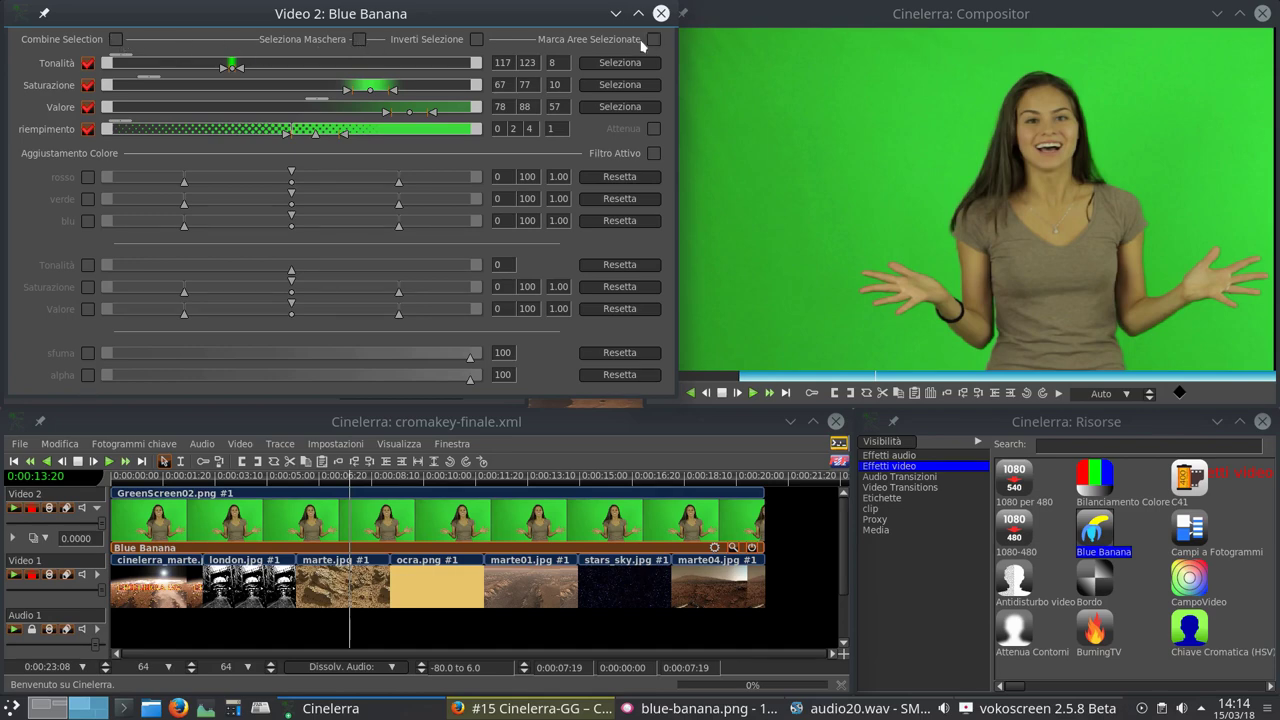
left_click(359, 40)
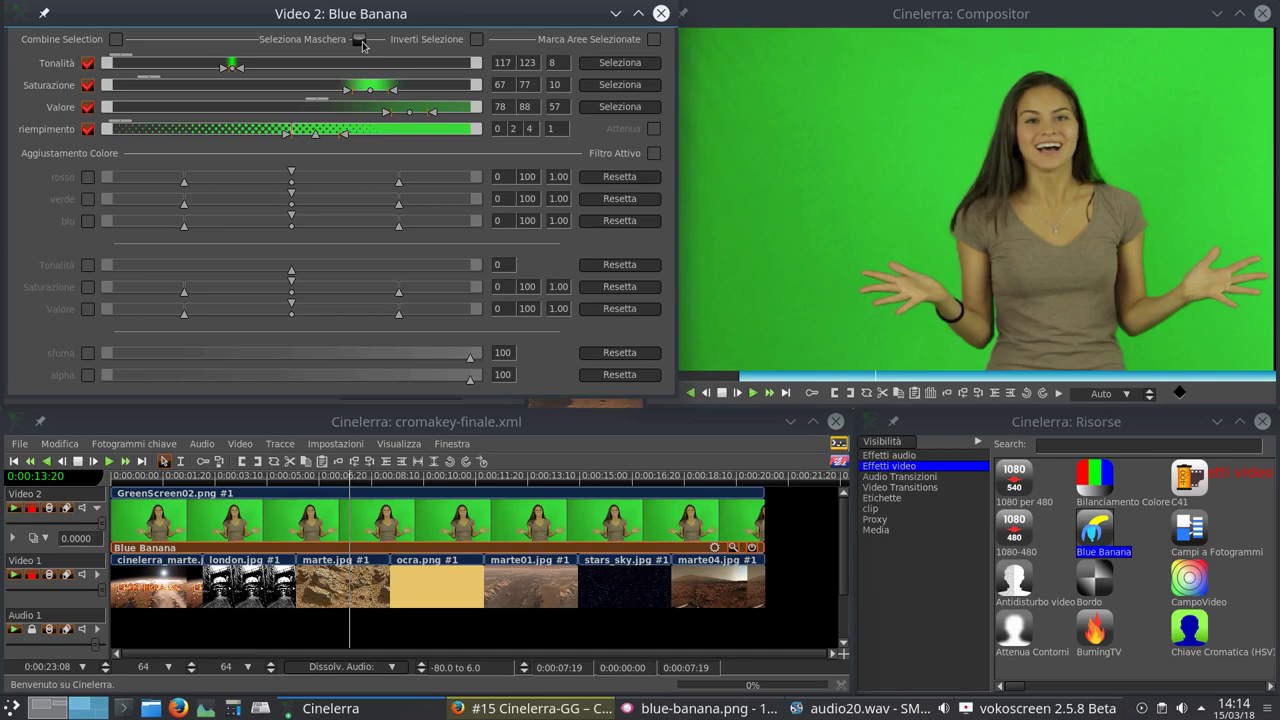
left_click(654, 155)
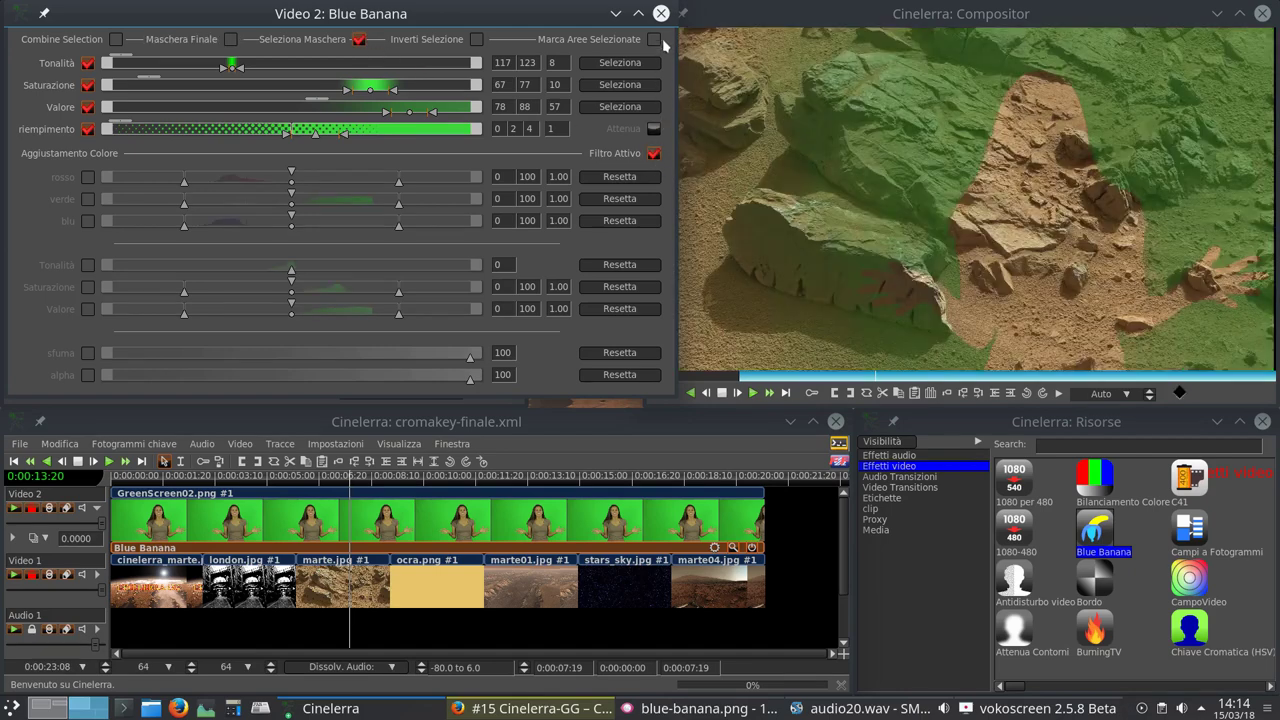
Step: Turn off the existing Blue Banana effect on Video 2 and add a second Blue Banana to the same track
left_click(661, 13)
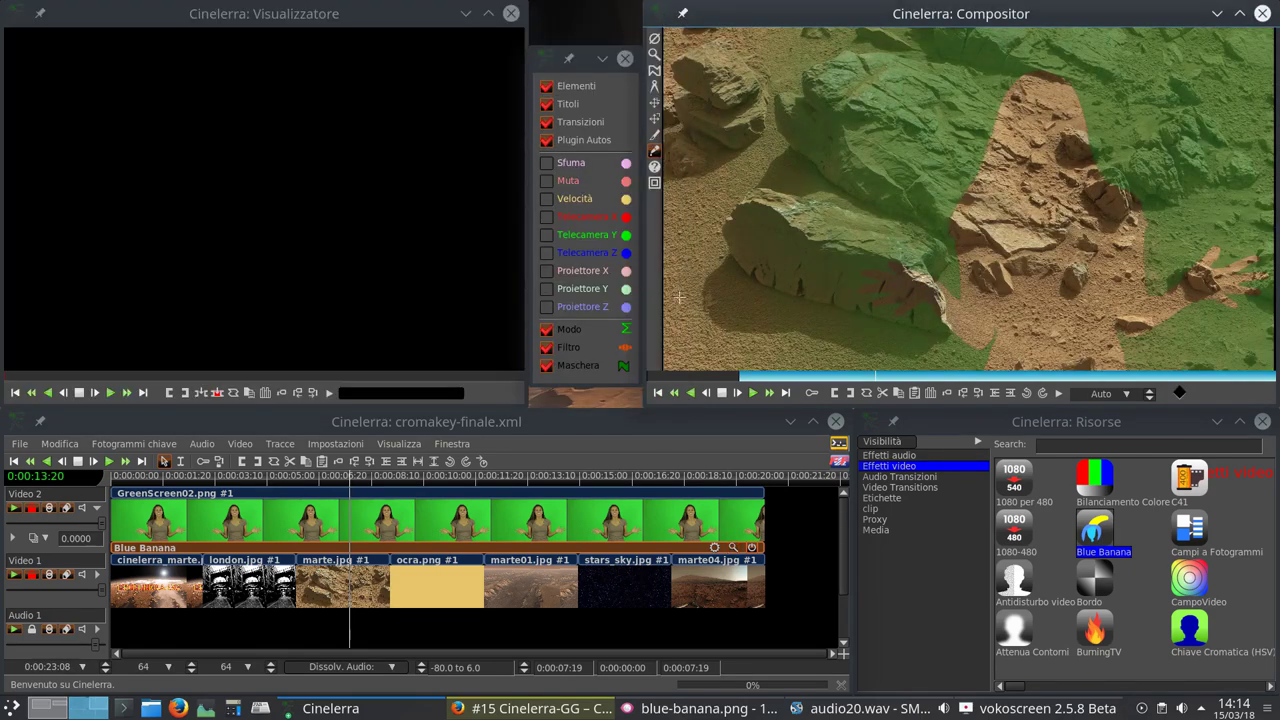
left_click(751, 548)
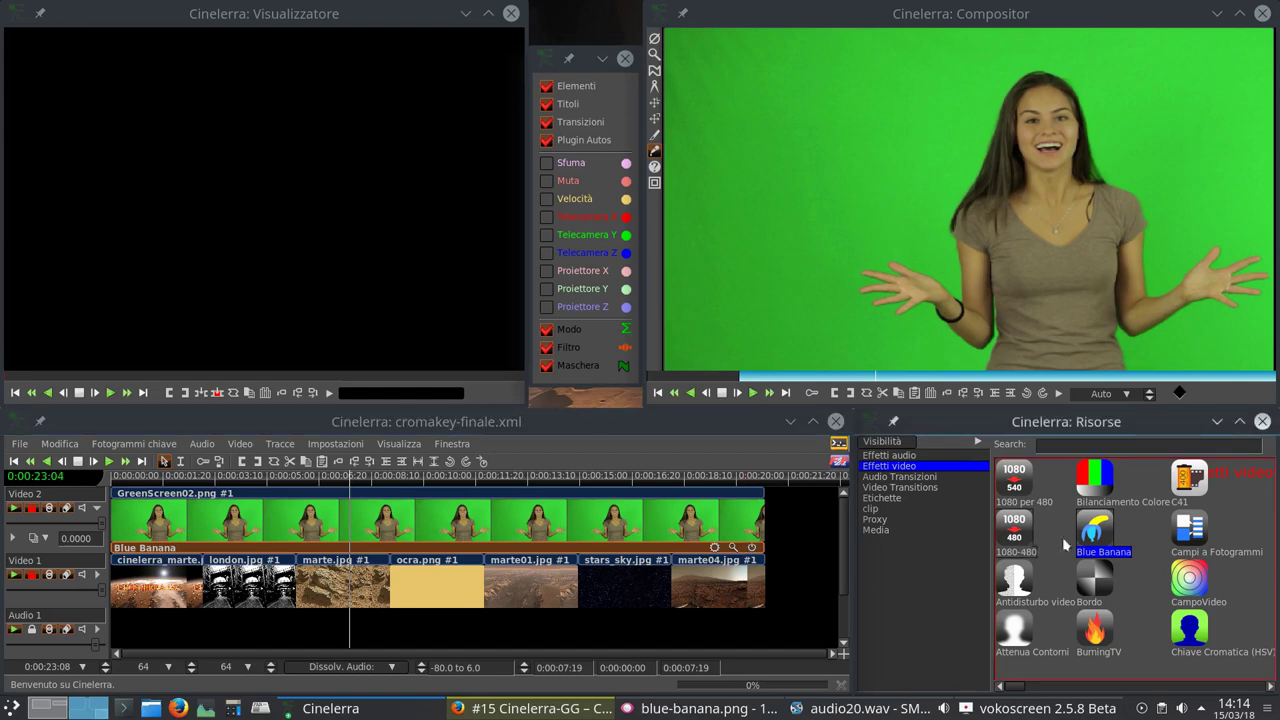
left_click_drag(1094, 535, 548, 527)
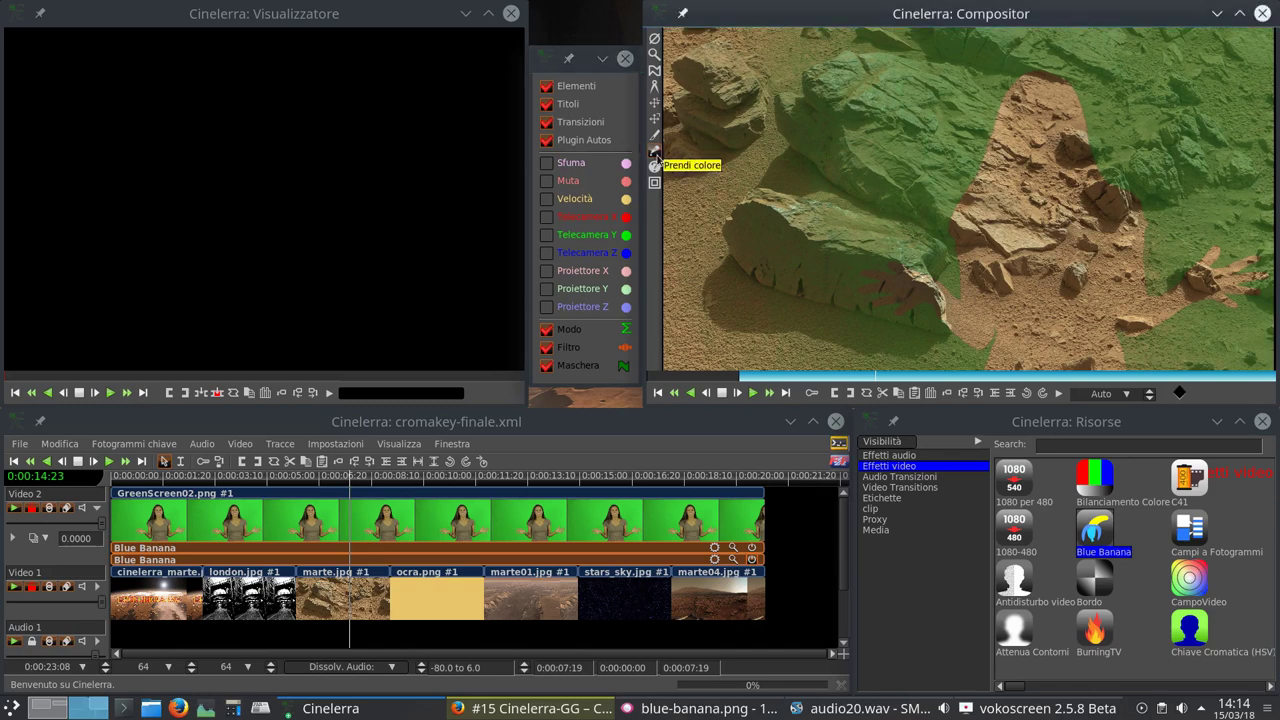
Step: In the second Blue Banana, disable Filtro Attivo, match Tonalità to 113–119 and Valore to 54–64 from the darker backdrop green, and mark the selected areas
left_click(733, 559)
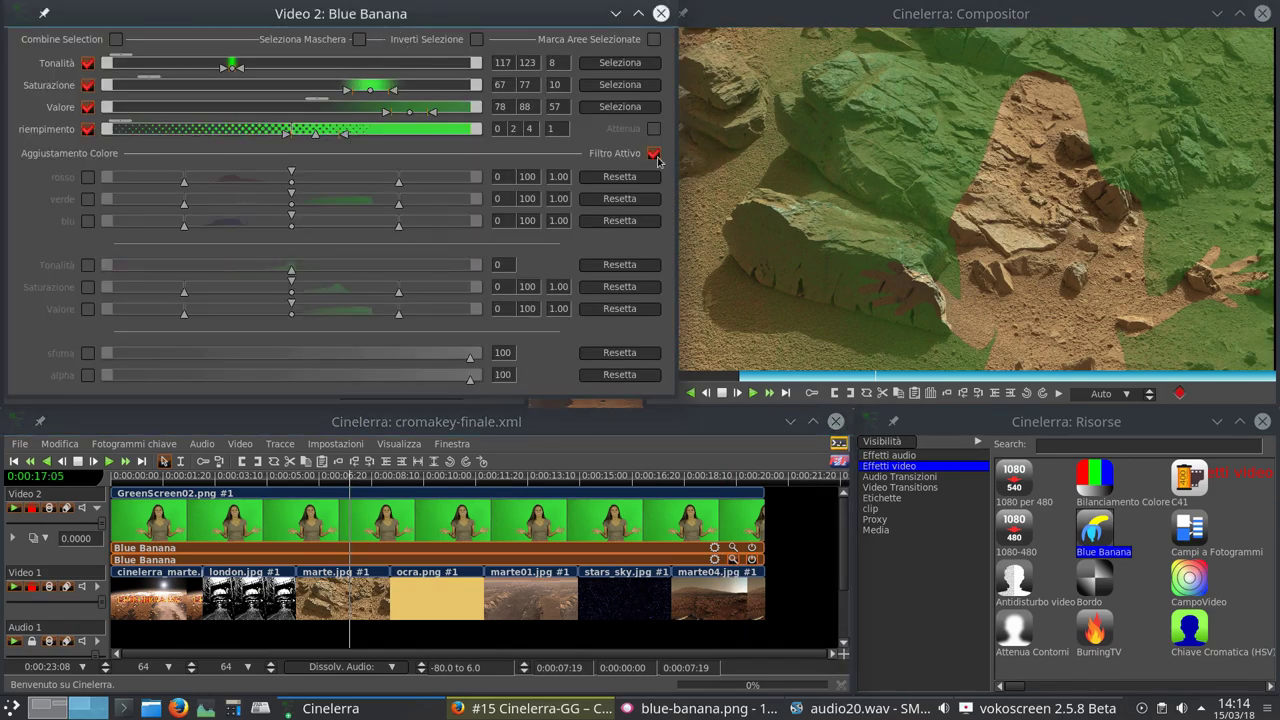
left_click(654, 155)
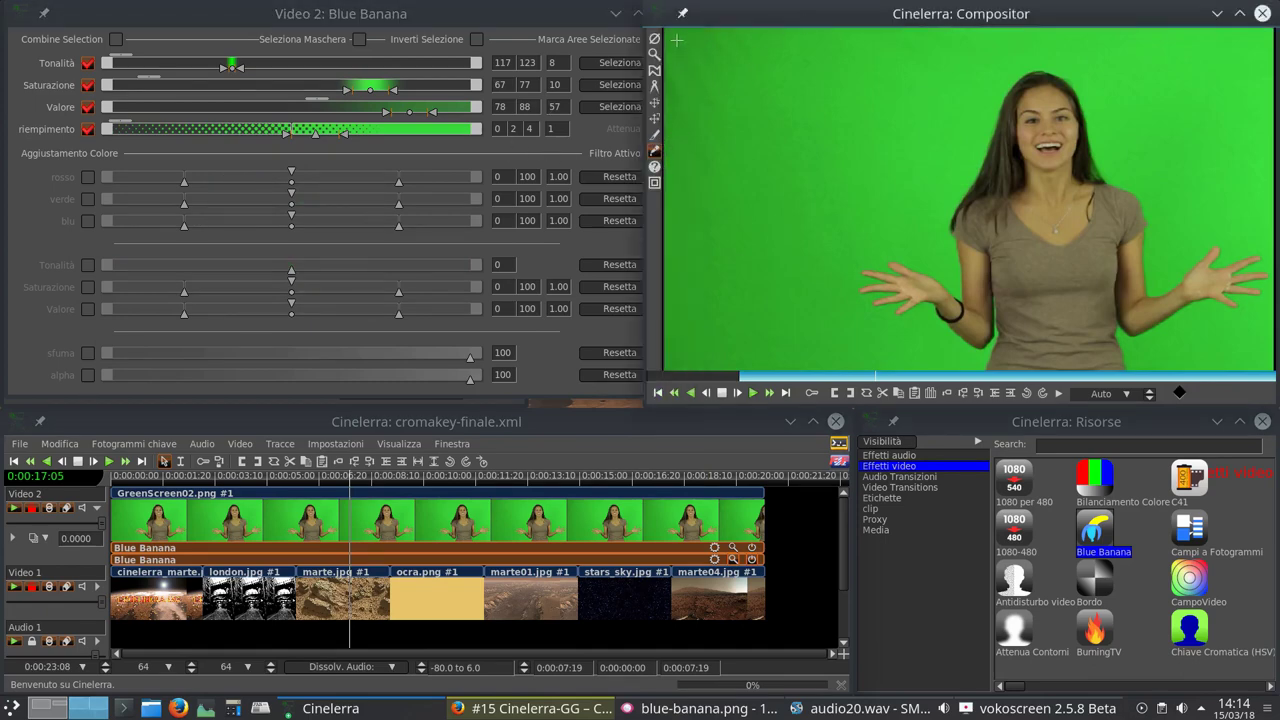
left_click(572, 26)
left_click(610, 64)
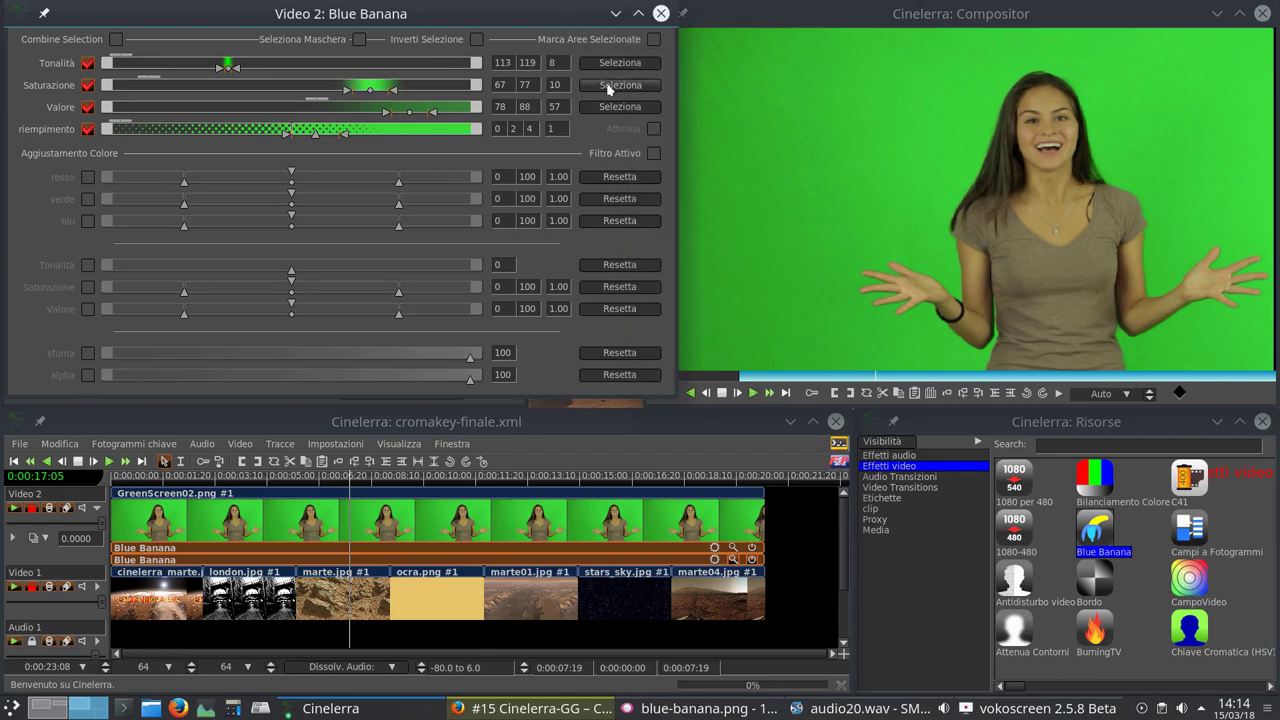
left_click(610, 107)
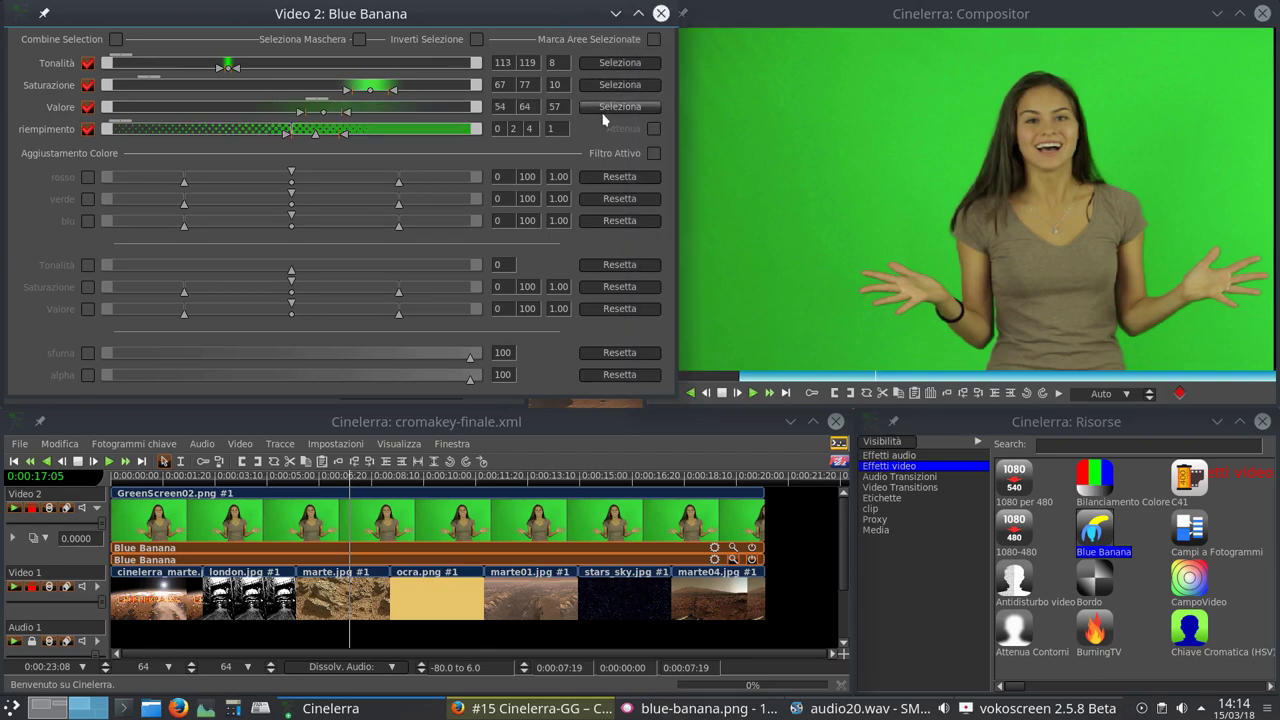
left_click(652, 40)
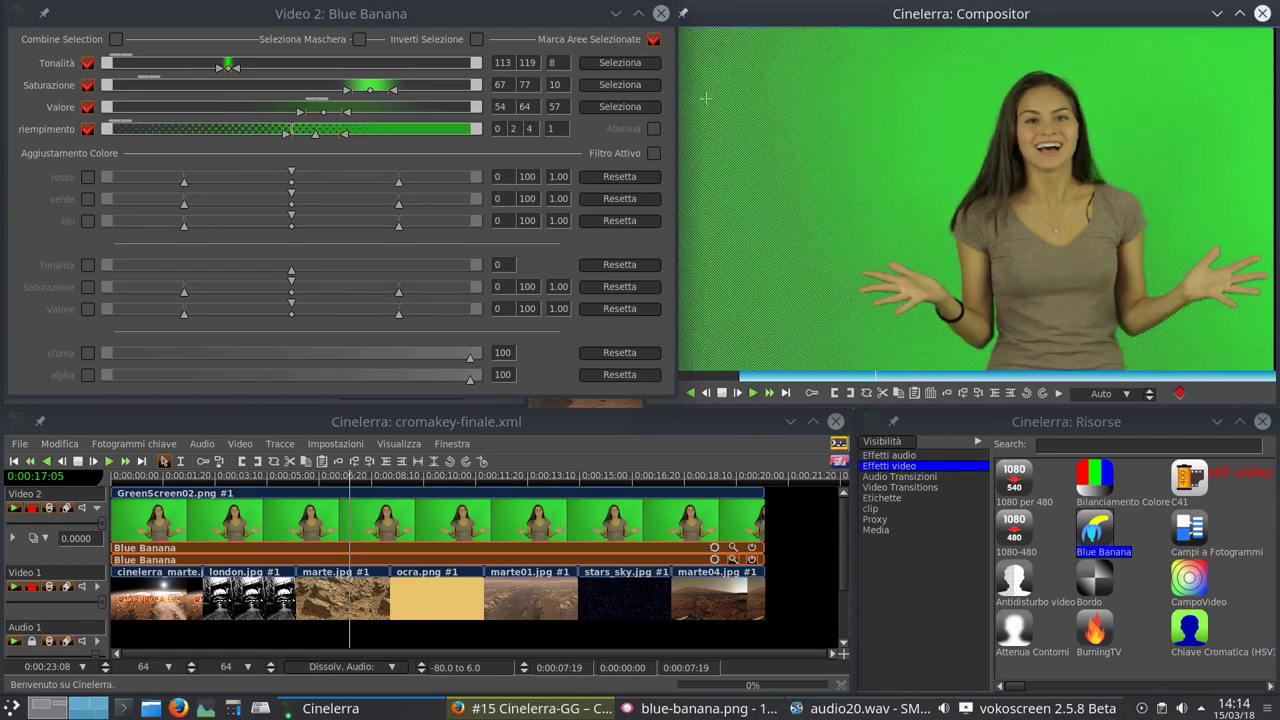
Step: Turn the first Blue Banana back on and enable Combine Selection and Seleziona Maschera in the second one
left_click(661, 13)
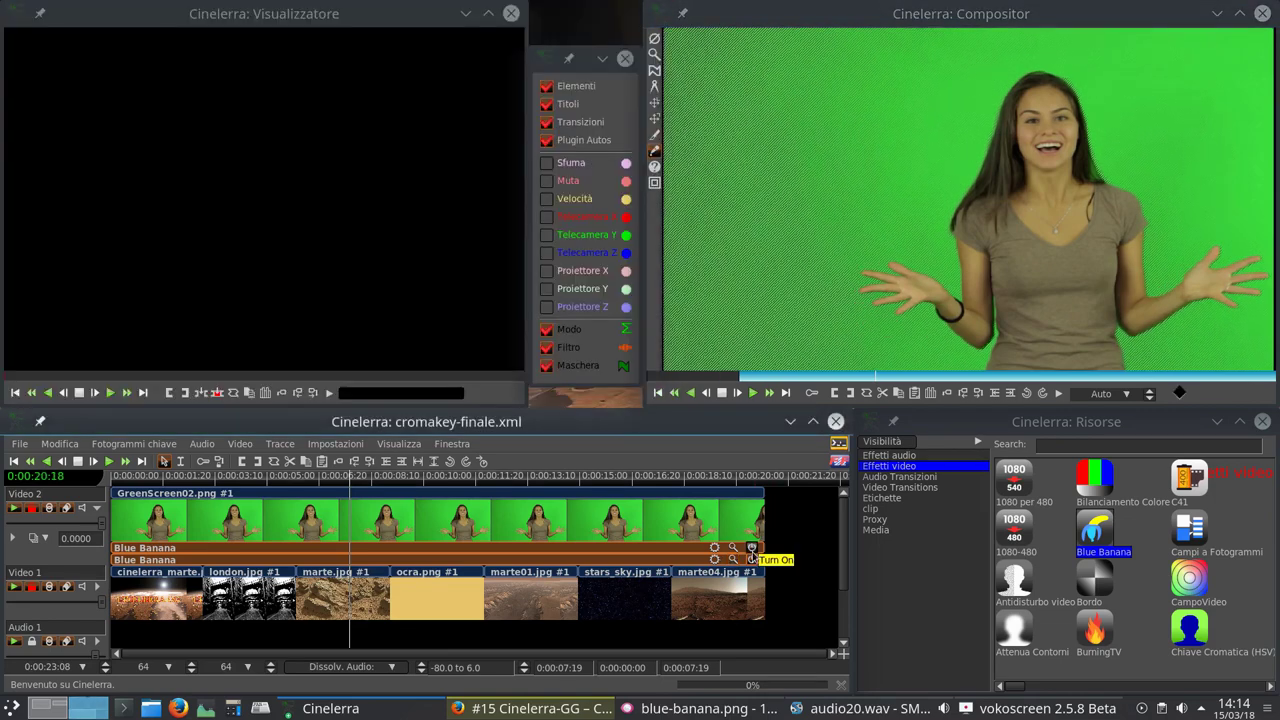
left_click(752, 551)
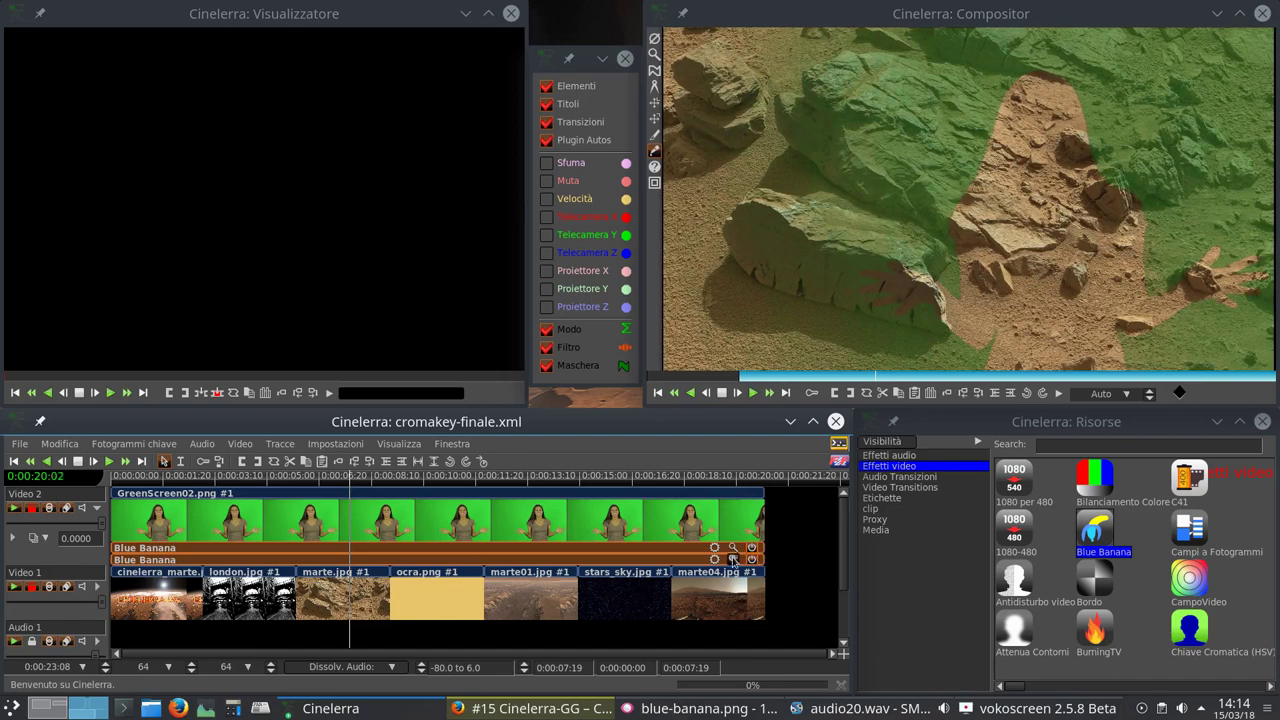
left_click(733, 560)
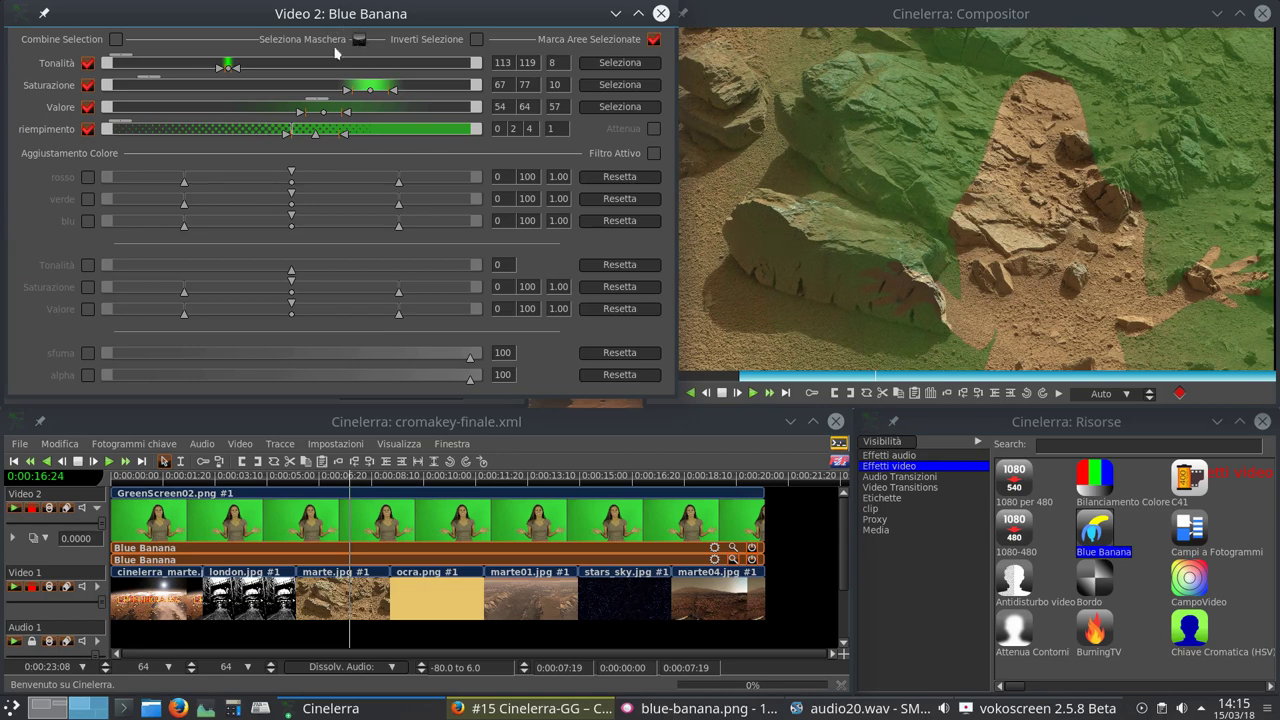
left_click(116, 40)
left_click(360, 41)
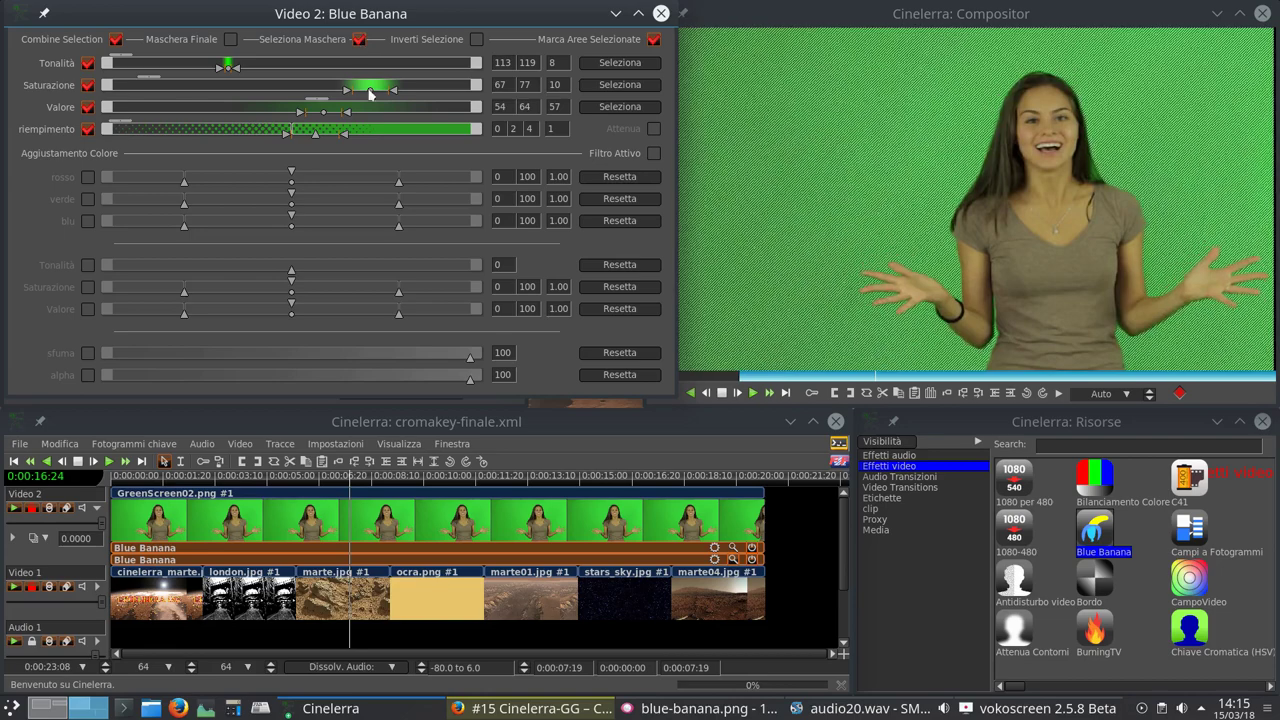
Step: Enable Filtro Attivo and disable Marca Aree Selezionate in the second Blue Banana, closing its settings
left_click(653, 153)
left_click(654, 40)
left_click(858, 308)
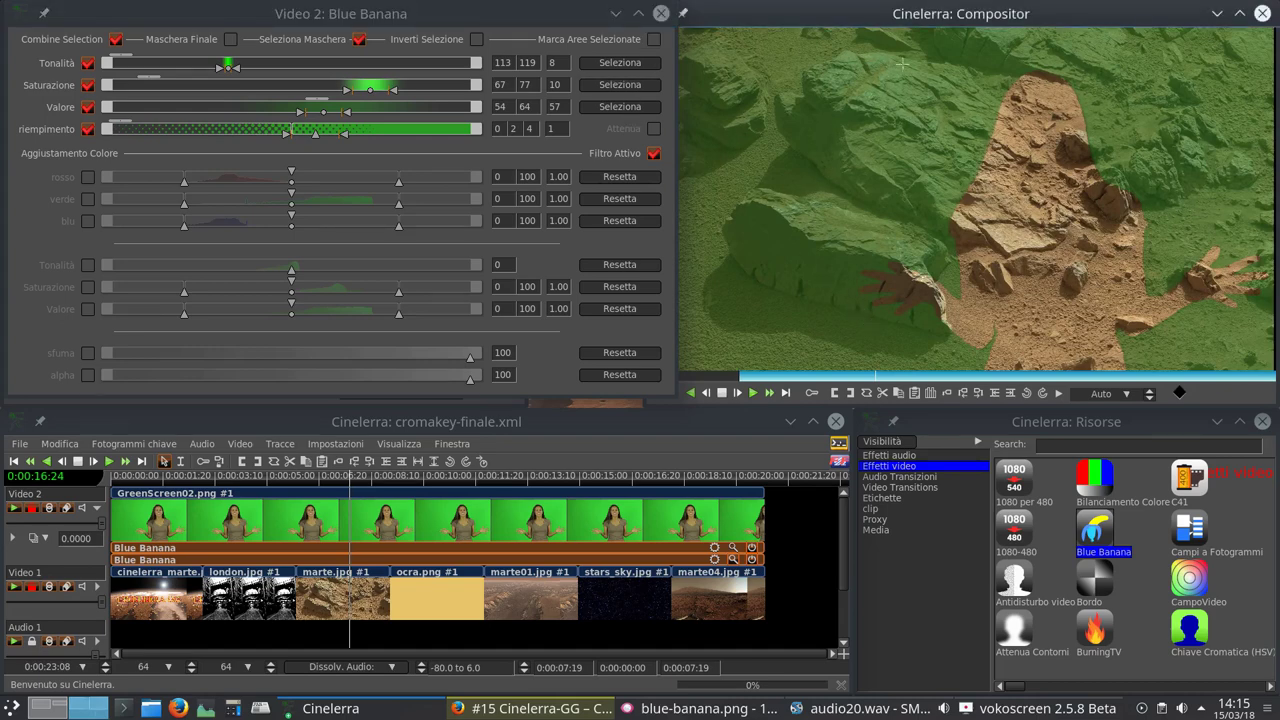
left_click(661, 13)
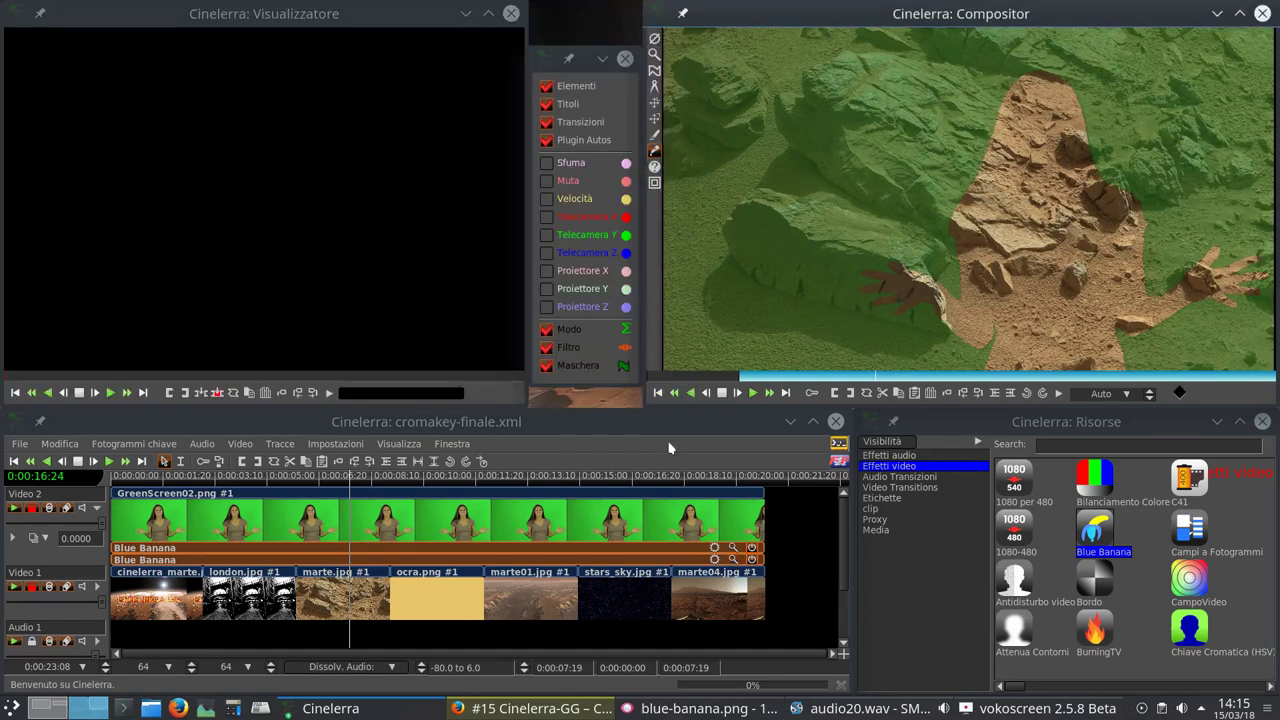
Step: Switch to Gwenview to examine the blue-banana.png diagram of the two Blue Banana selections and the chroma key
left_click(700, 708)
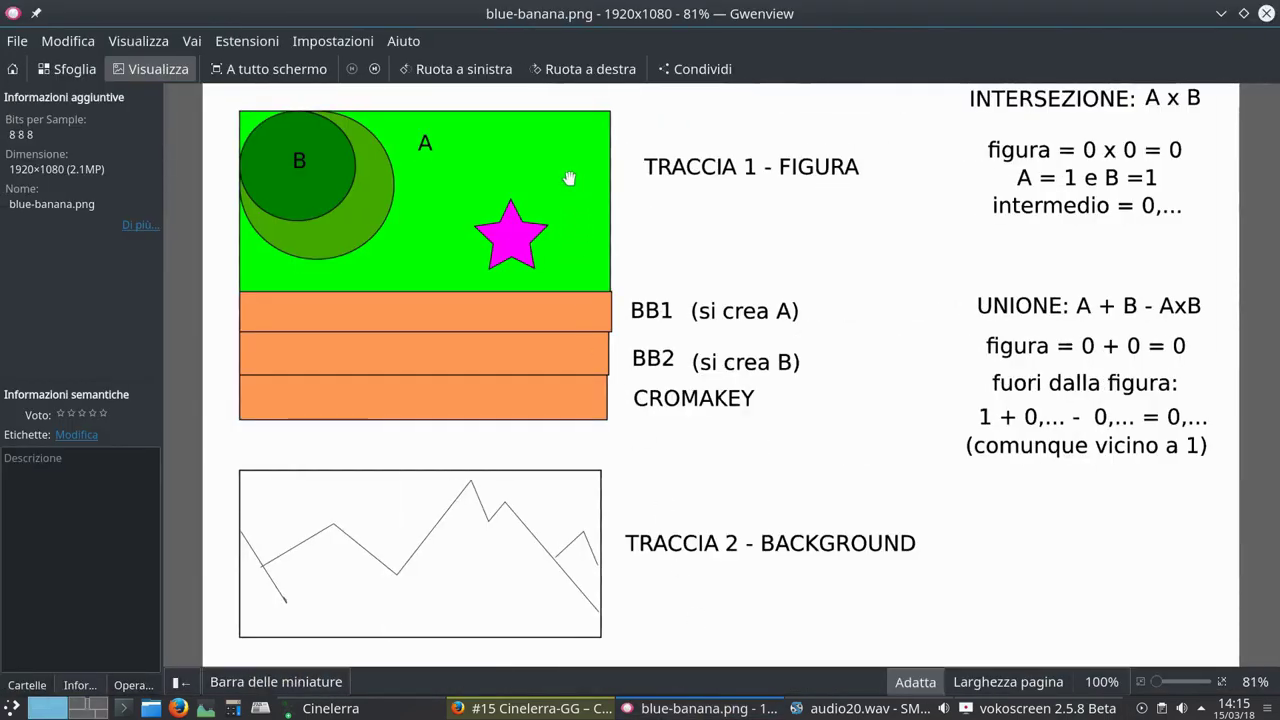